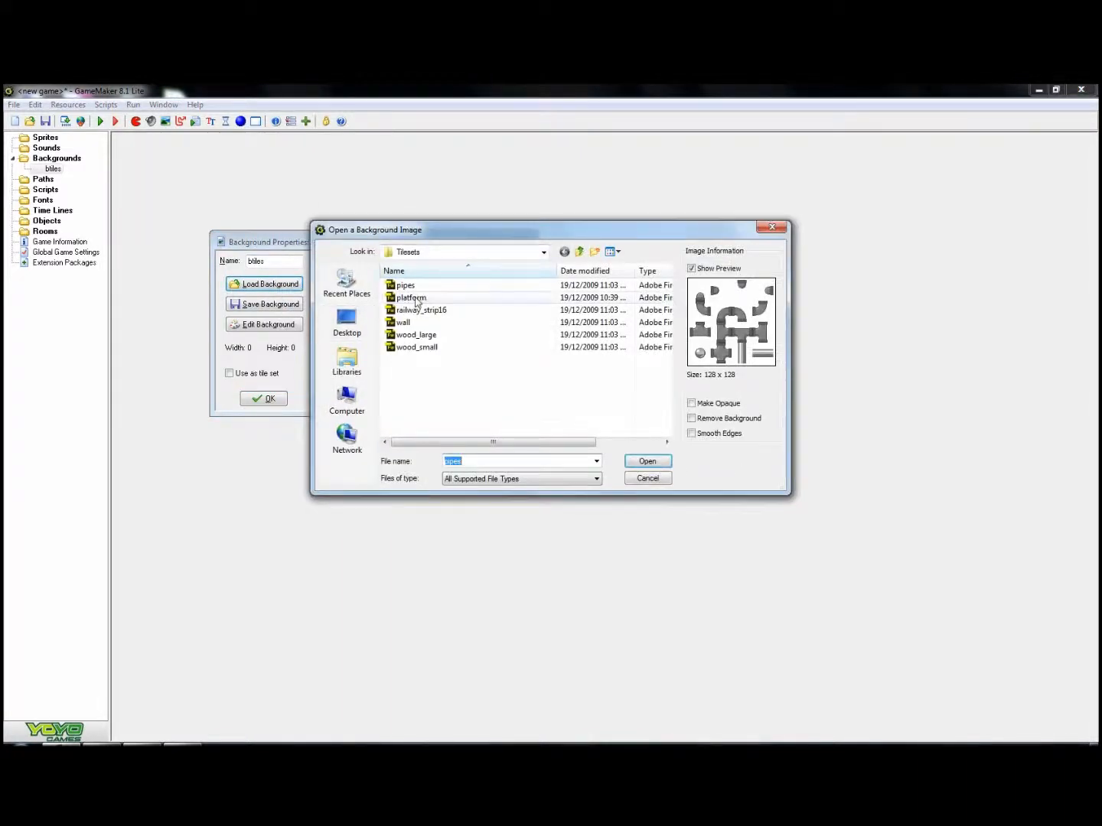
Load Pipes.gmbck from the desktop's Backgrounds Resources folder into the btiles background and accept its properties
click(346, 322)
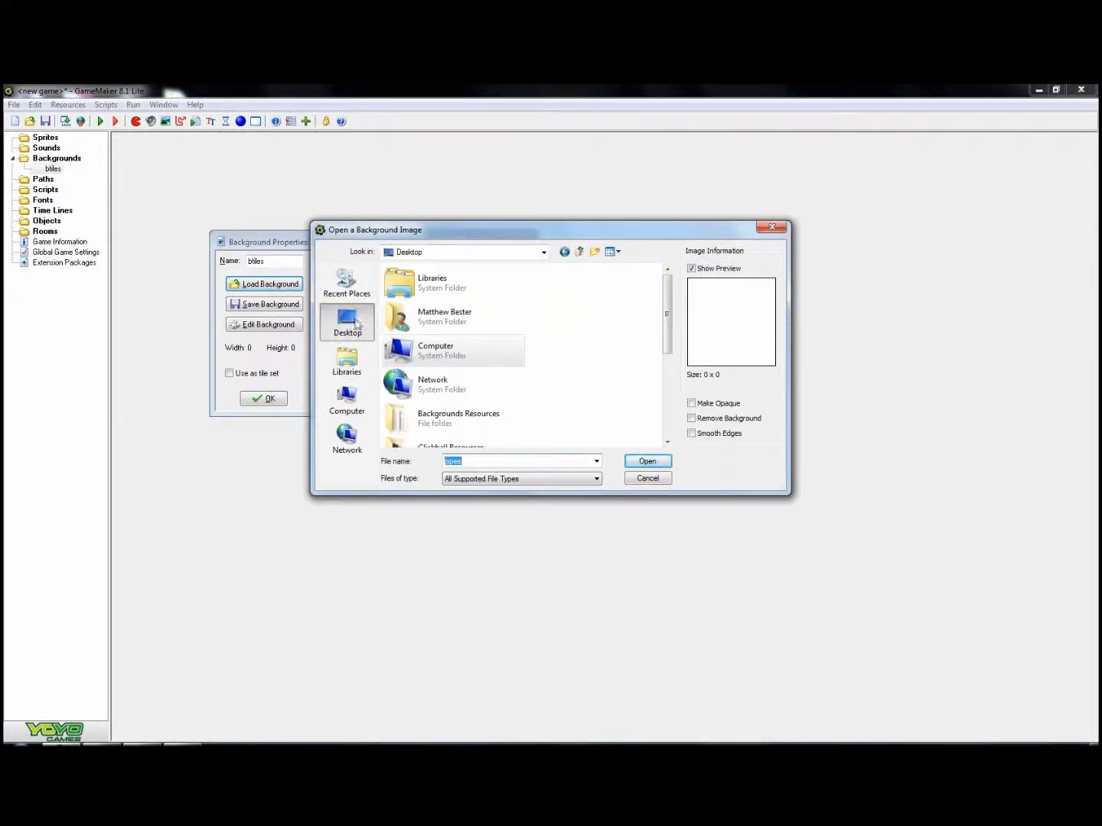
double_click(436, 420)
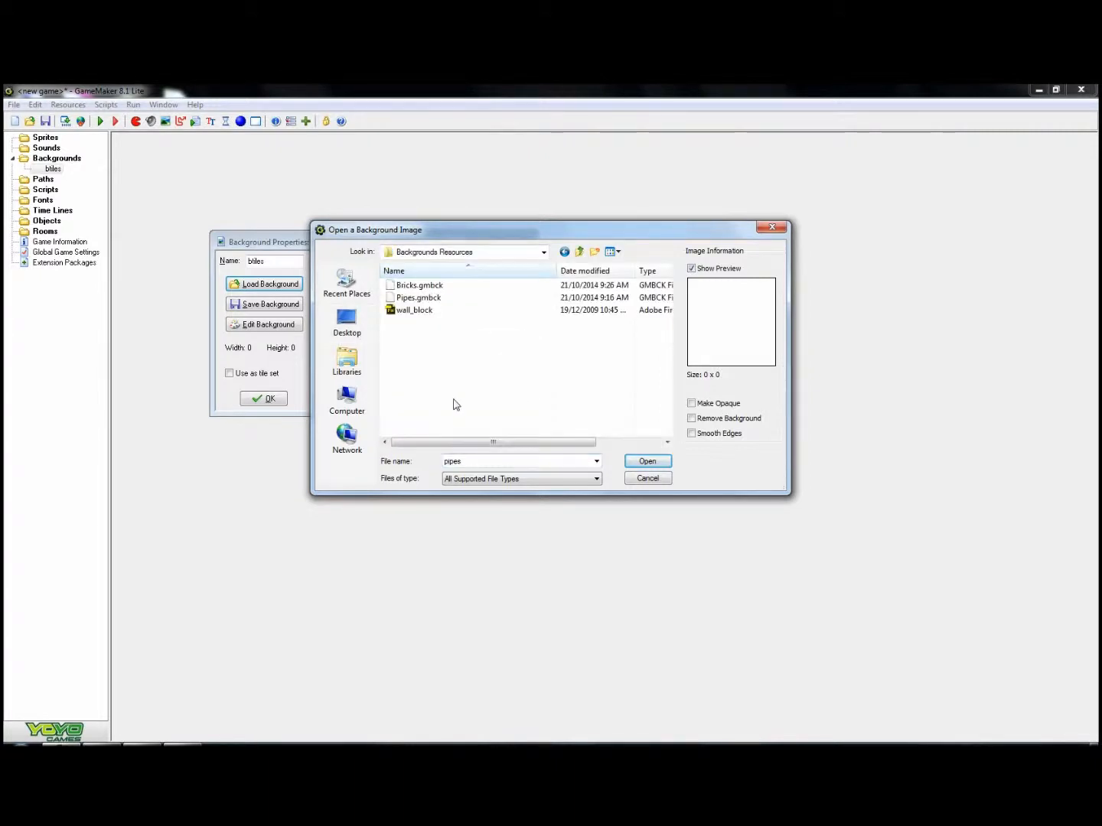
click(421, 298)
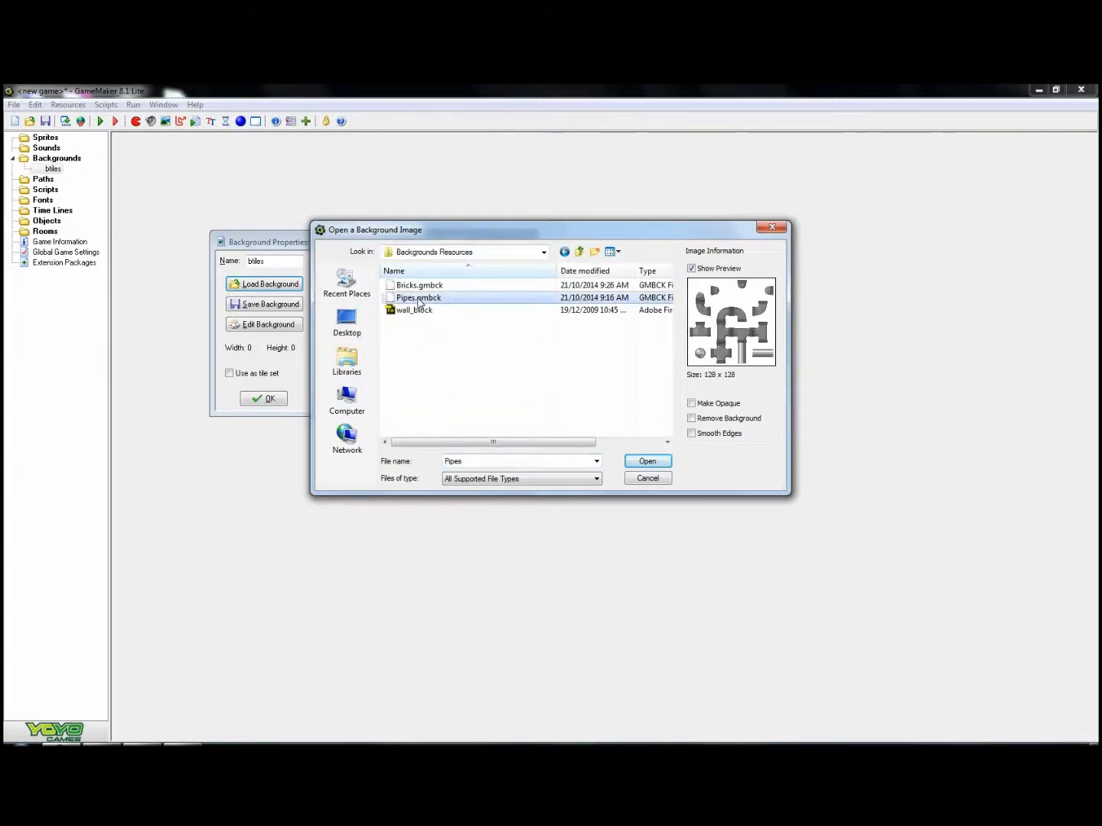
click(647, 461)
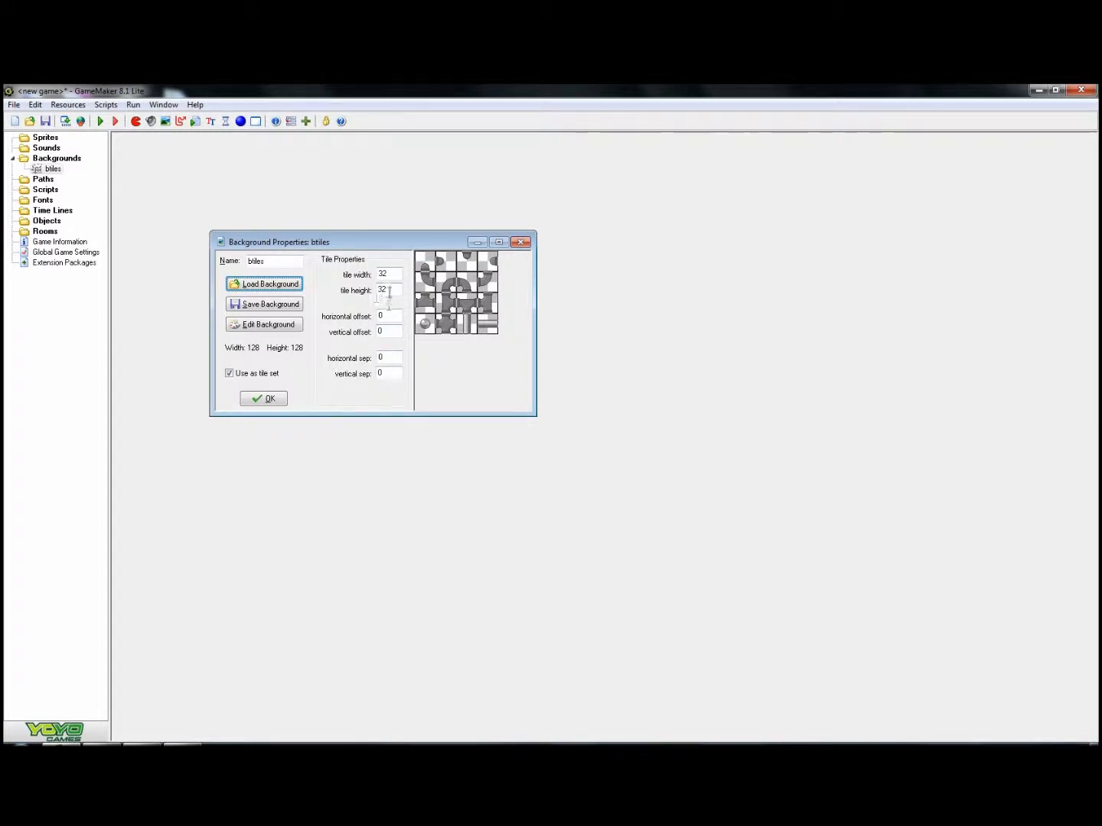
click(269, 399)
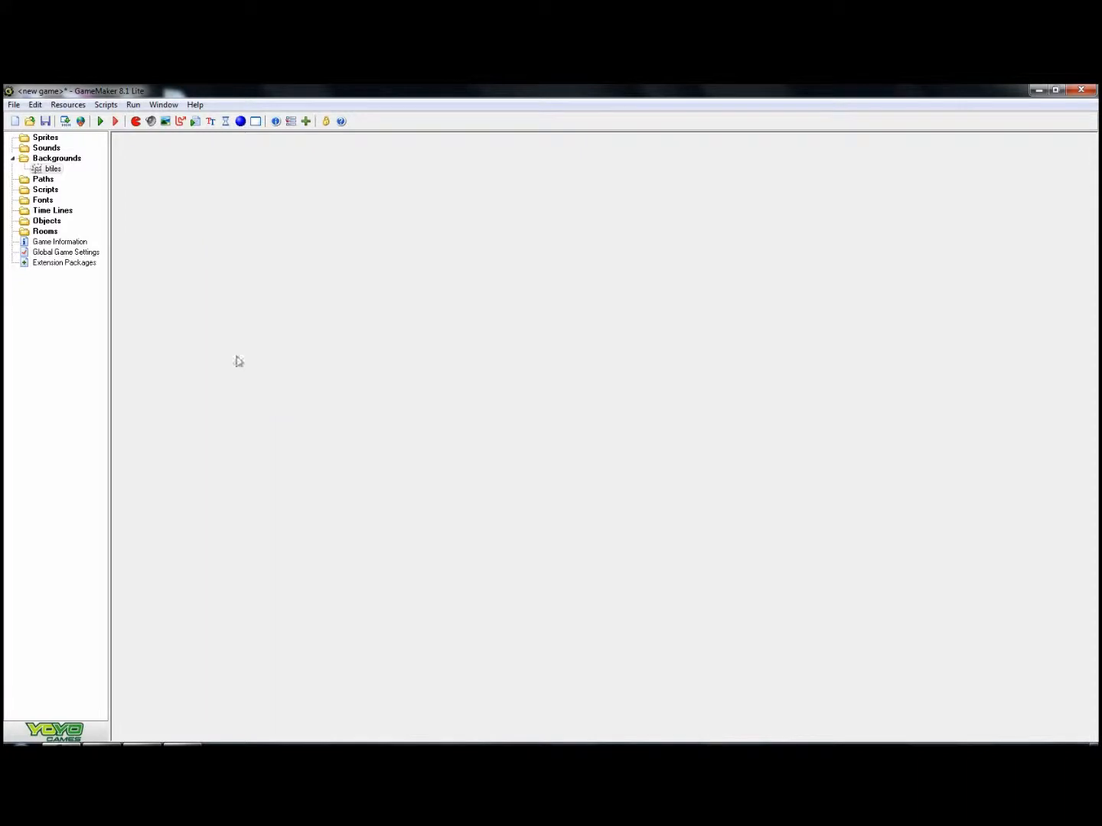
Create a second background resource and name it bback
right_click(28, 161)
click(64, 169)
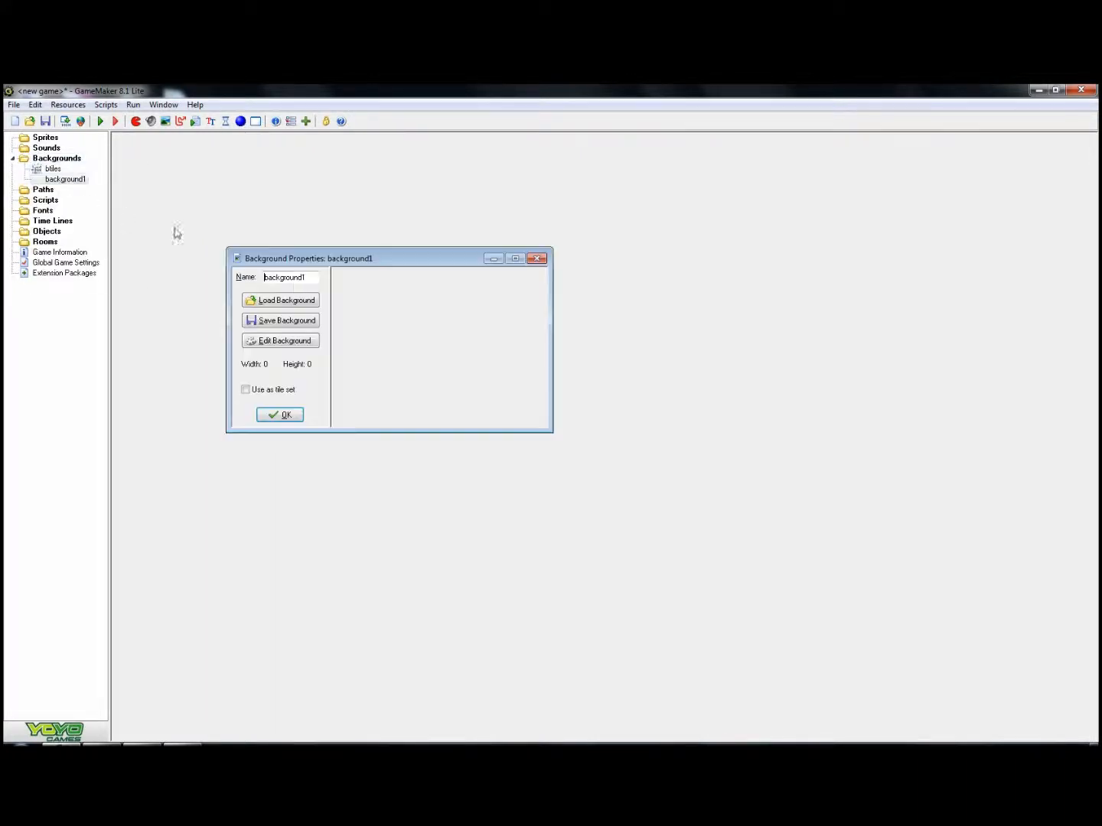
key(BackSpace)
key(BackSpace)
key(BackSpace)
key(BackSpace)
key(BackSpace)
key(BackSpace)
key(BackSpace)
text(back)
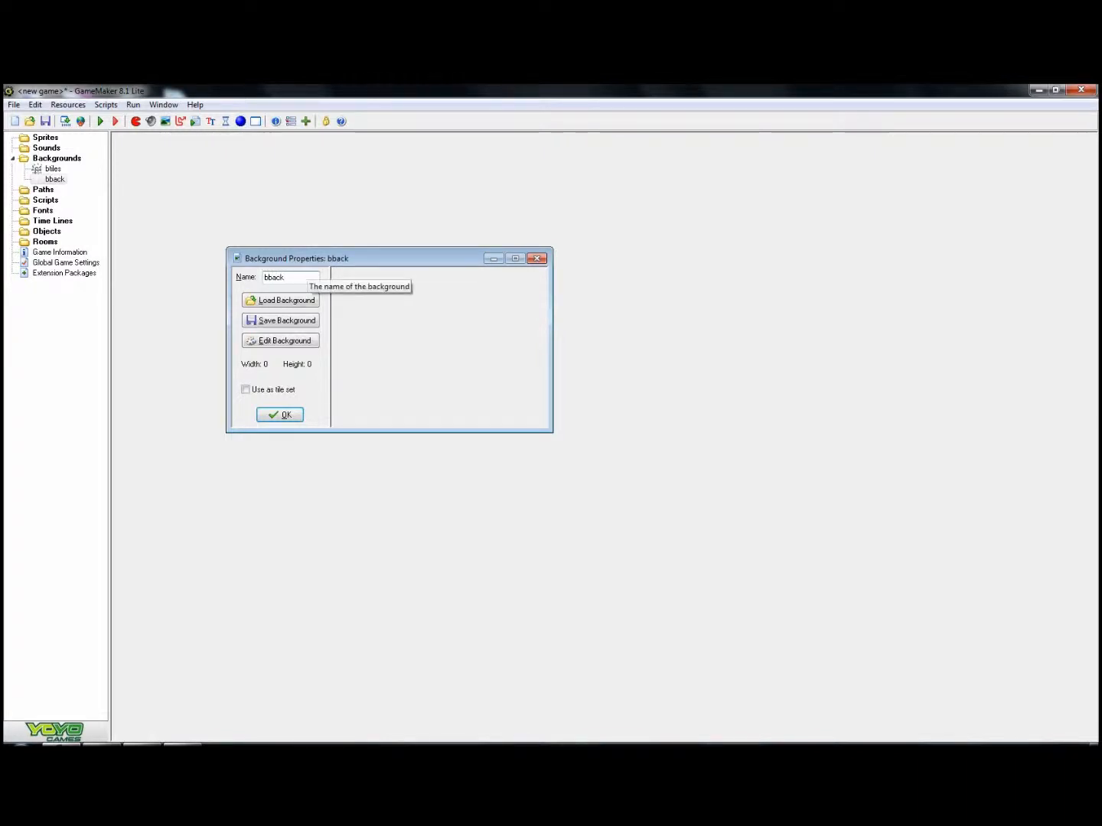
Load the Bricks.gmbck image into the bback background and accept its properties
click(305, 304)
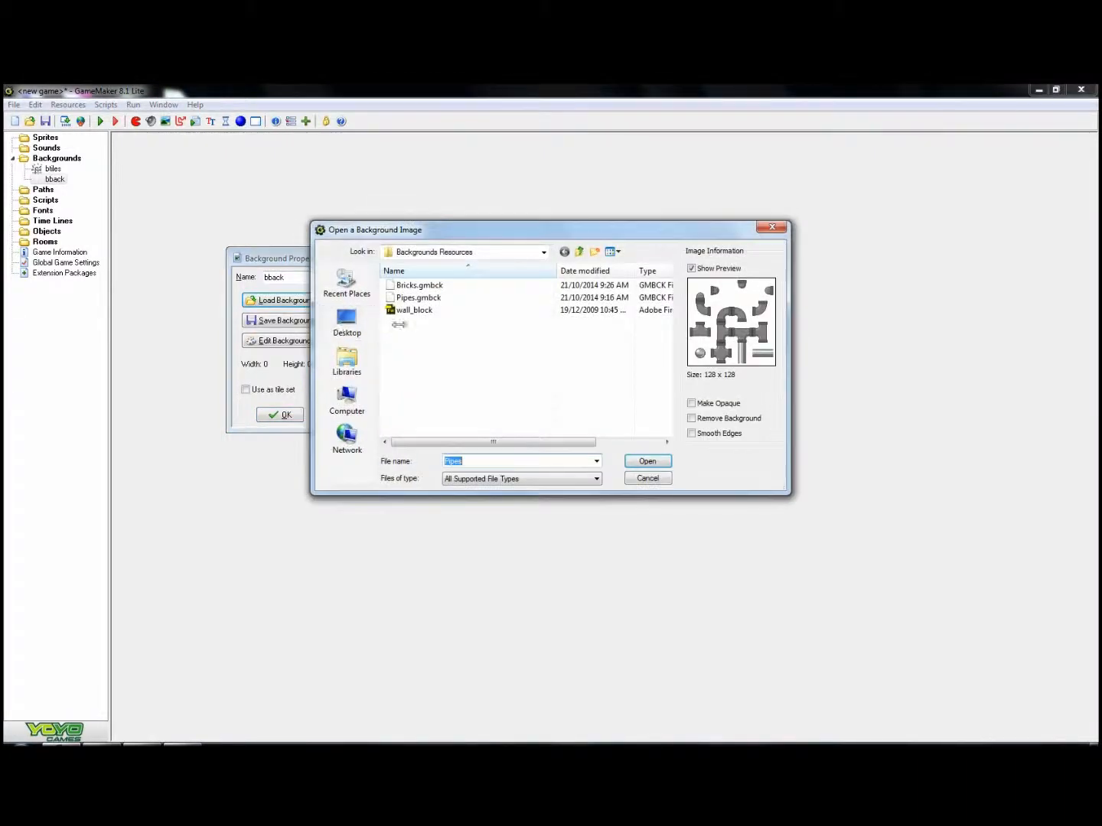
click(418, 286)
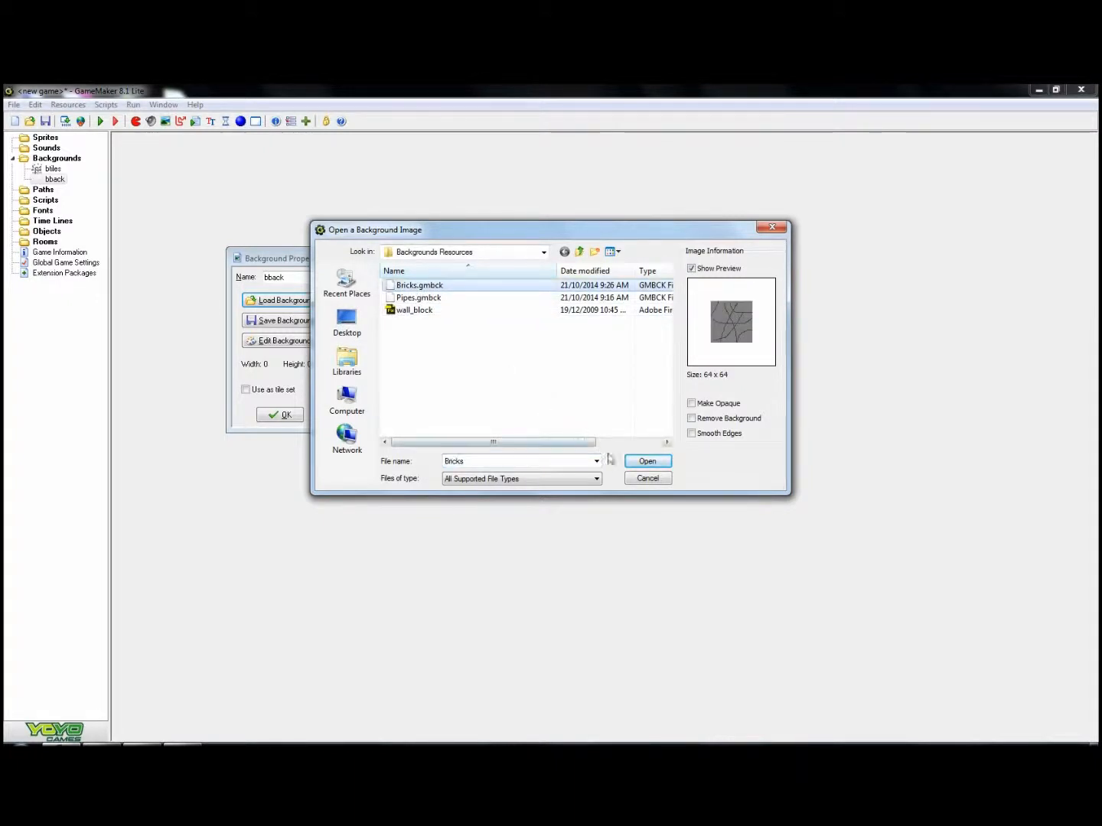
click(647, 462)
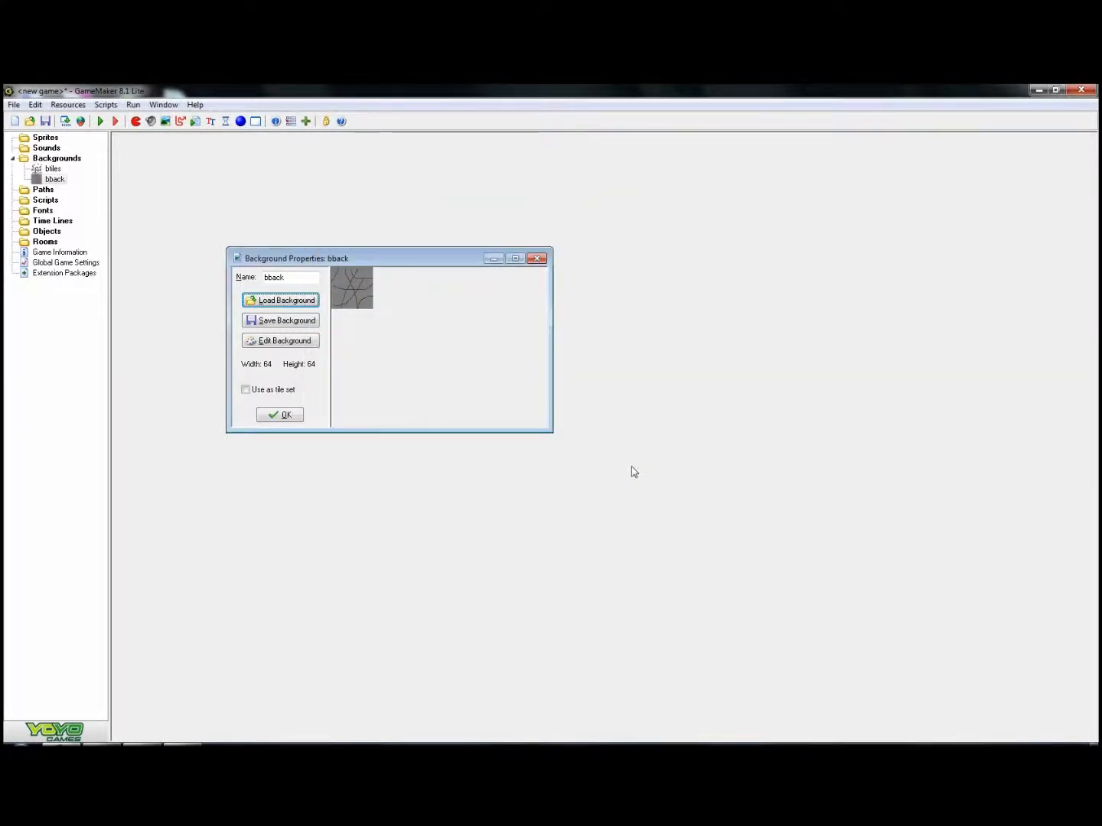
click(282, 418)
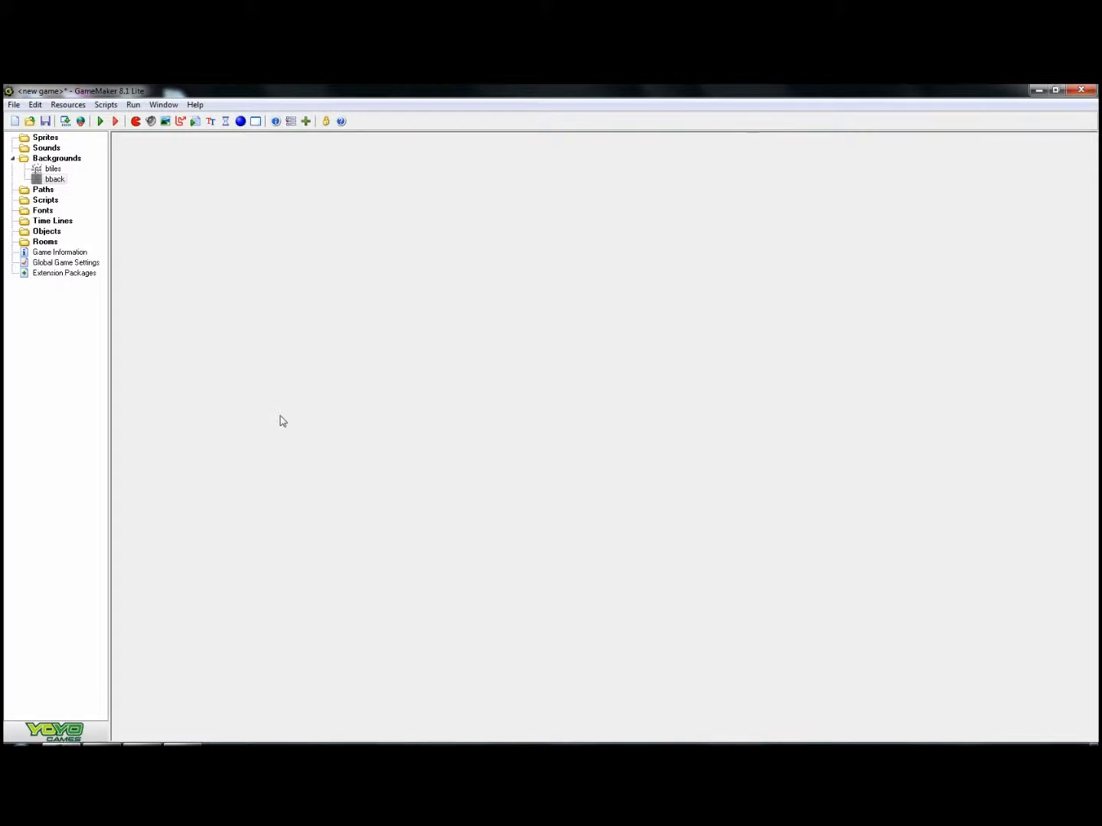
Create a new sprite and load the wall_block image into it
right_click(44, 137)
click(60, 143)
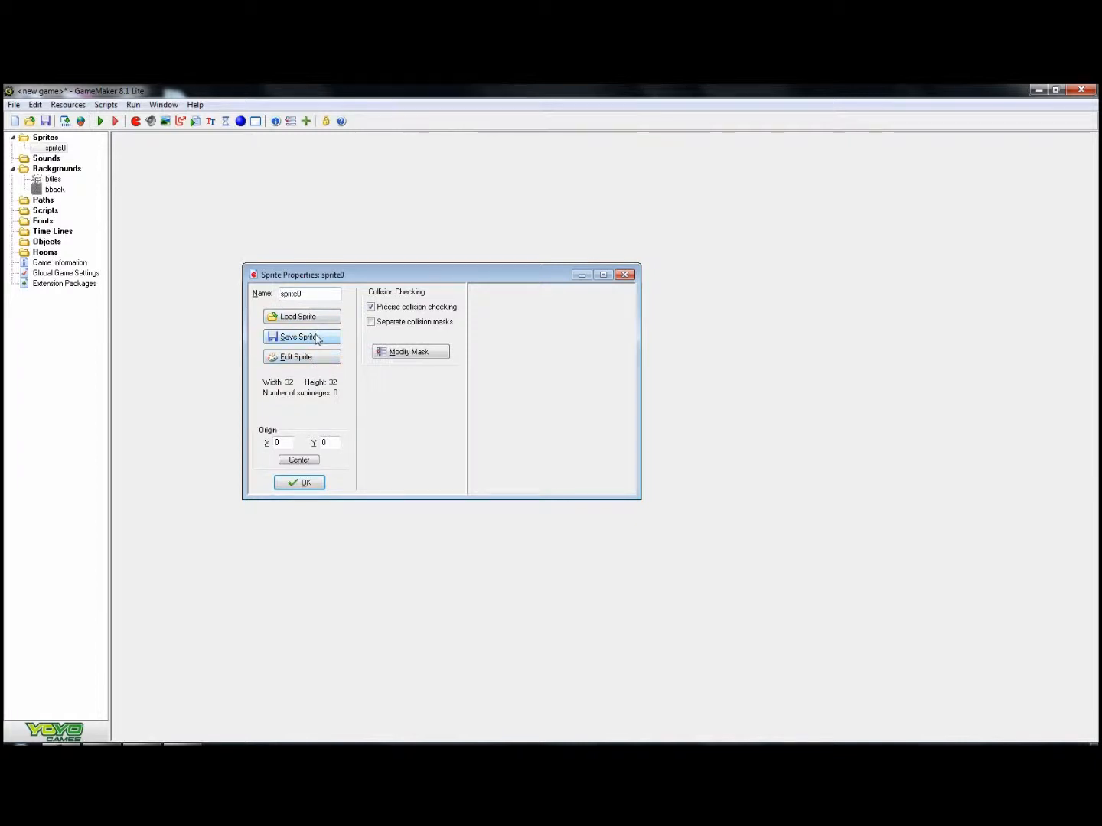
click(302, 317)
click(419, 321)
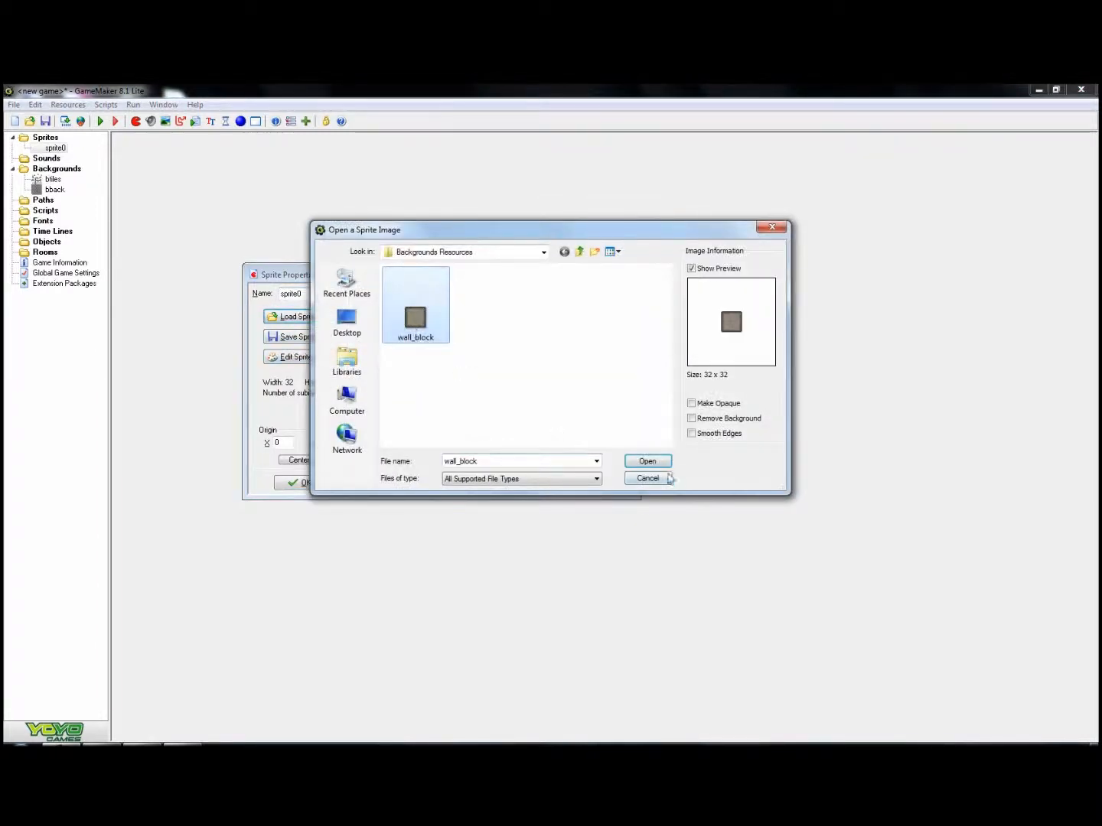
click(645, 459)
Rename the wall block sprite to swall and accept its properties
click(319, 296)
key(BackSpace)
key(BackSpace)
key(BackSpace)
key(BackSpace)
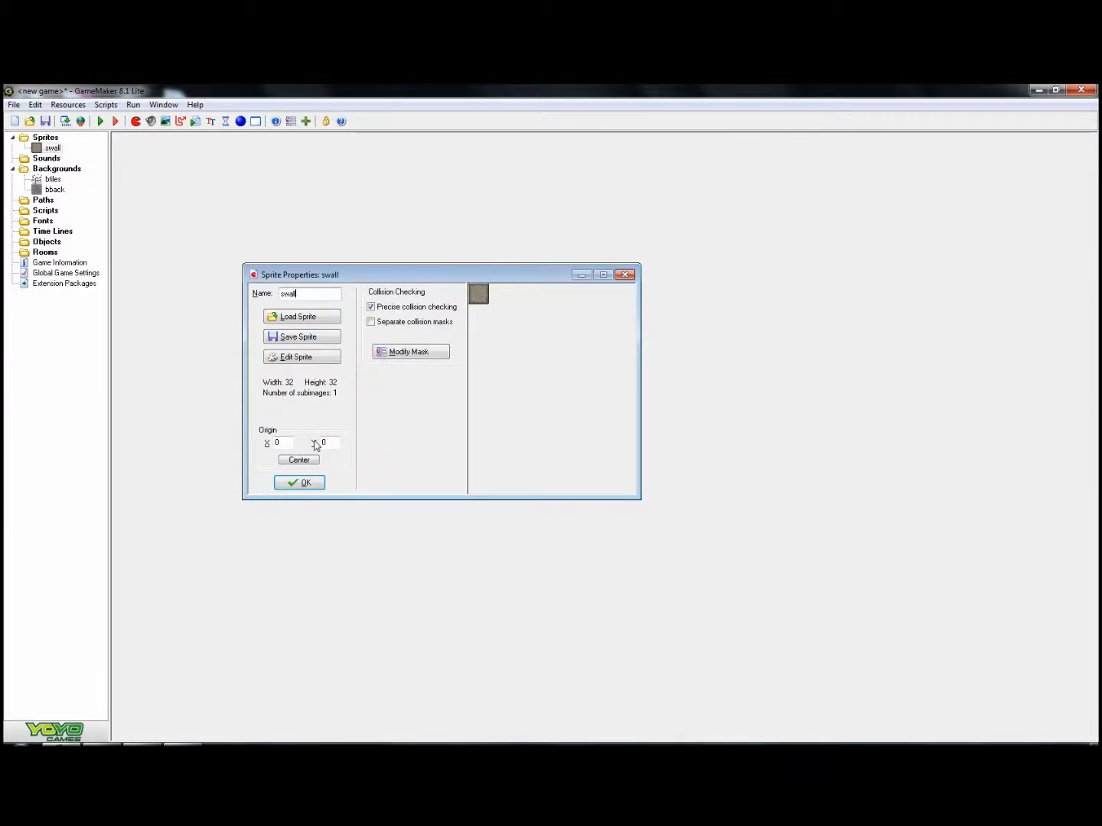
click(305, 483)
Create a new object and name it owall
right_click(42, 239)
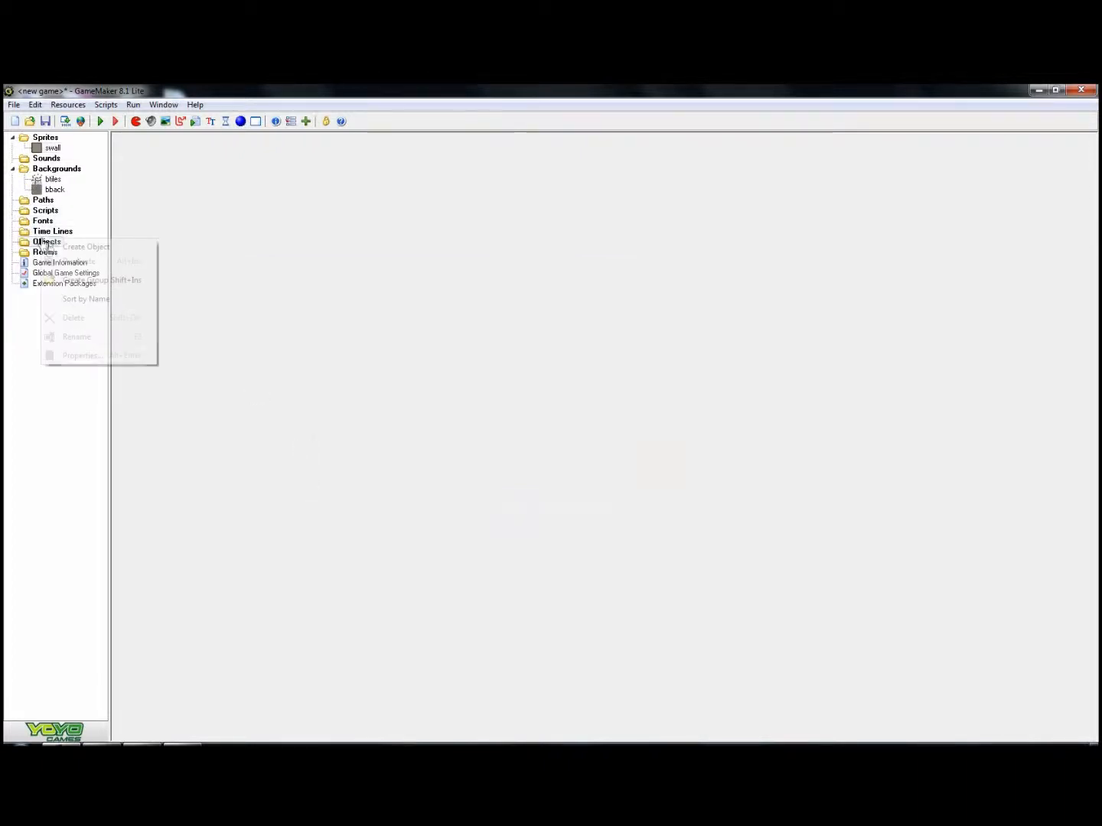
click(76, 248)
key(BackSpace)
key(BackSpace)
key(BackSpace)
key(BackSpace)
key(BackSpace)
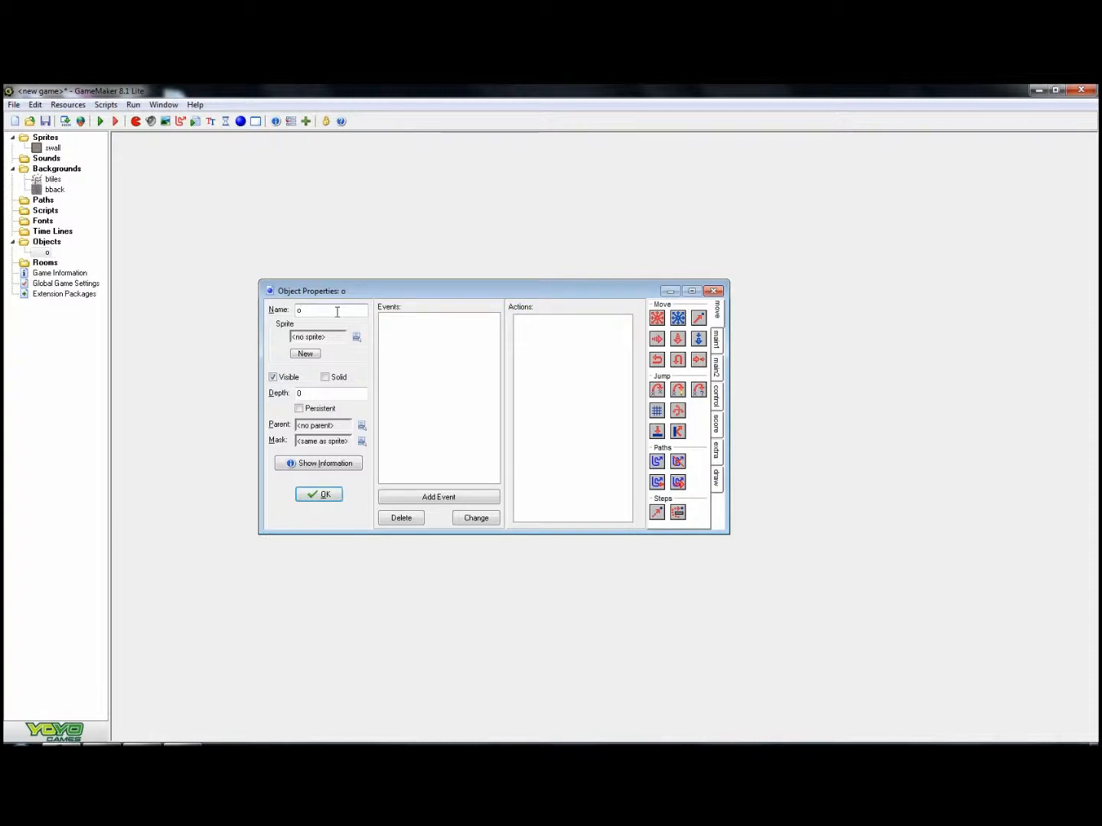
text(wall)
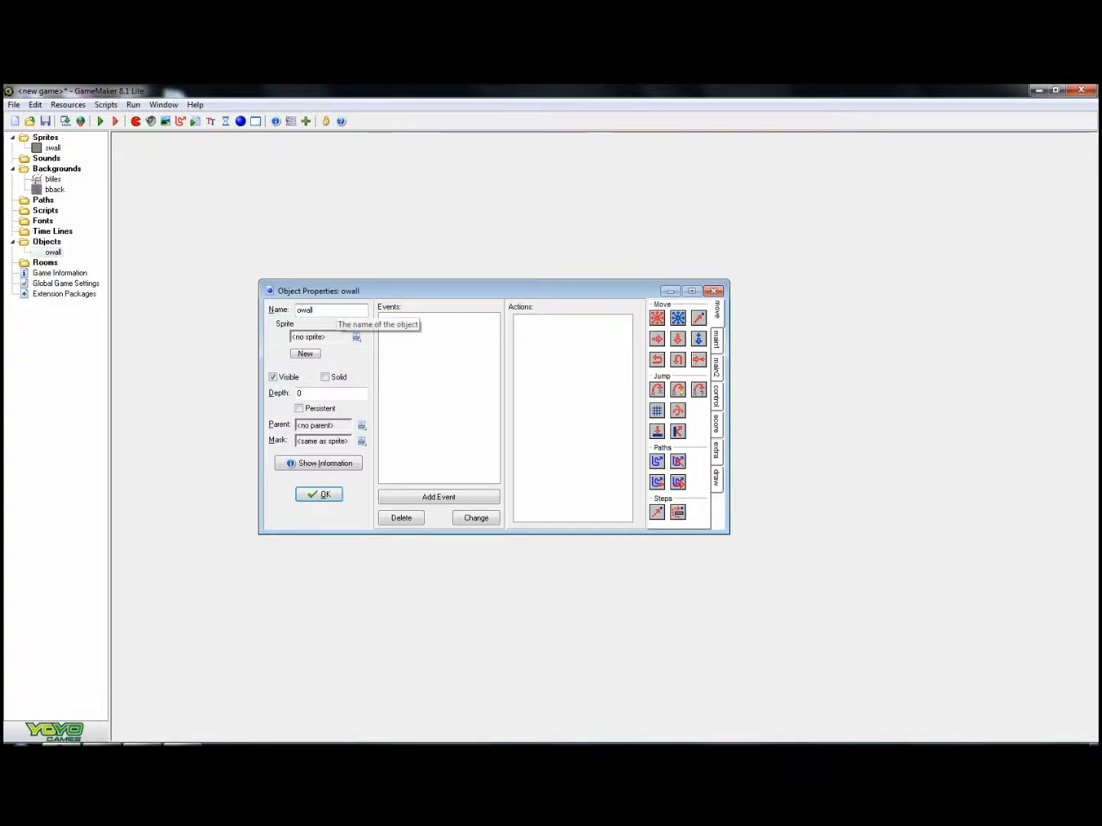
Assign the swall sprite to owall and make the object invisible and solid
click(355, 336)
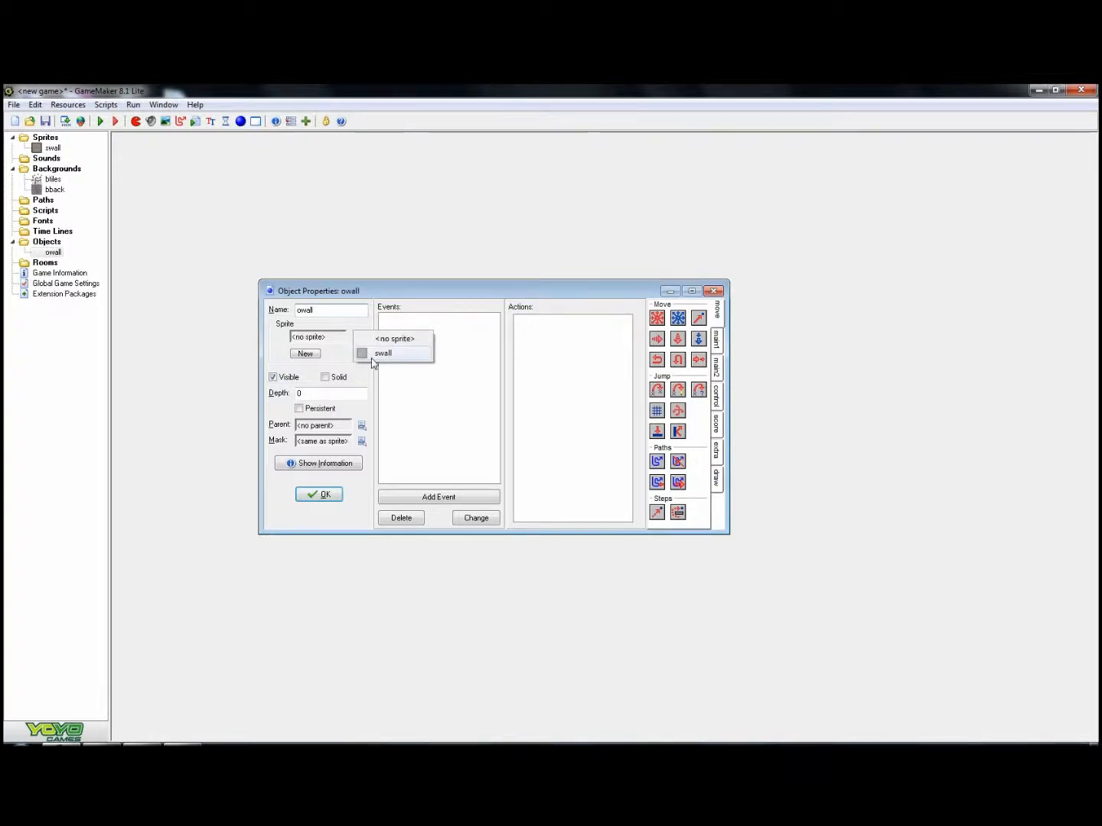
click(383, 354)
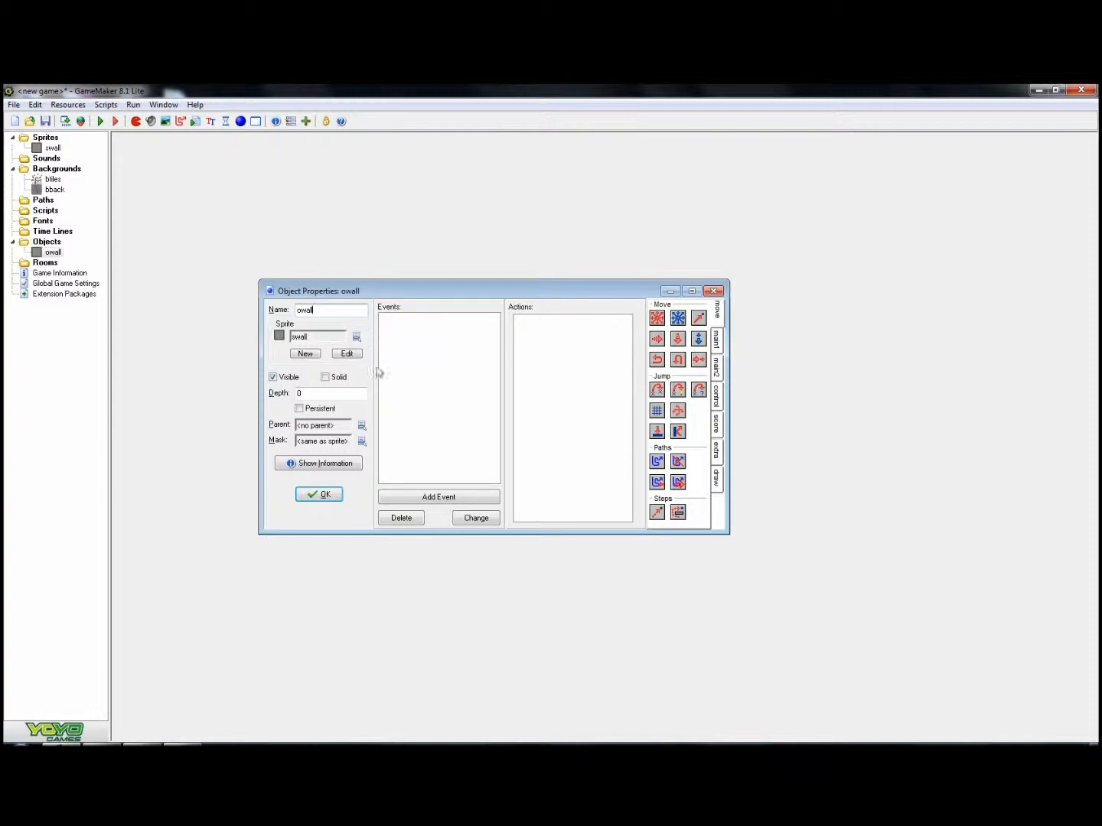
click(272, 377)
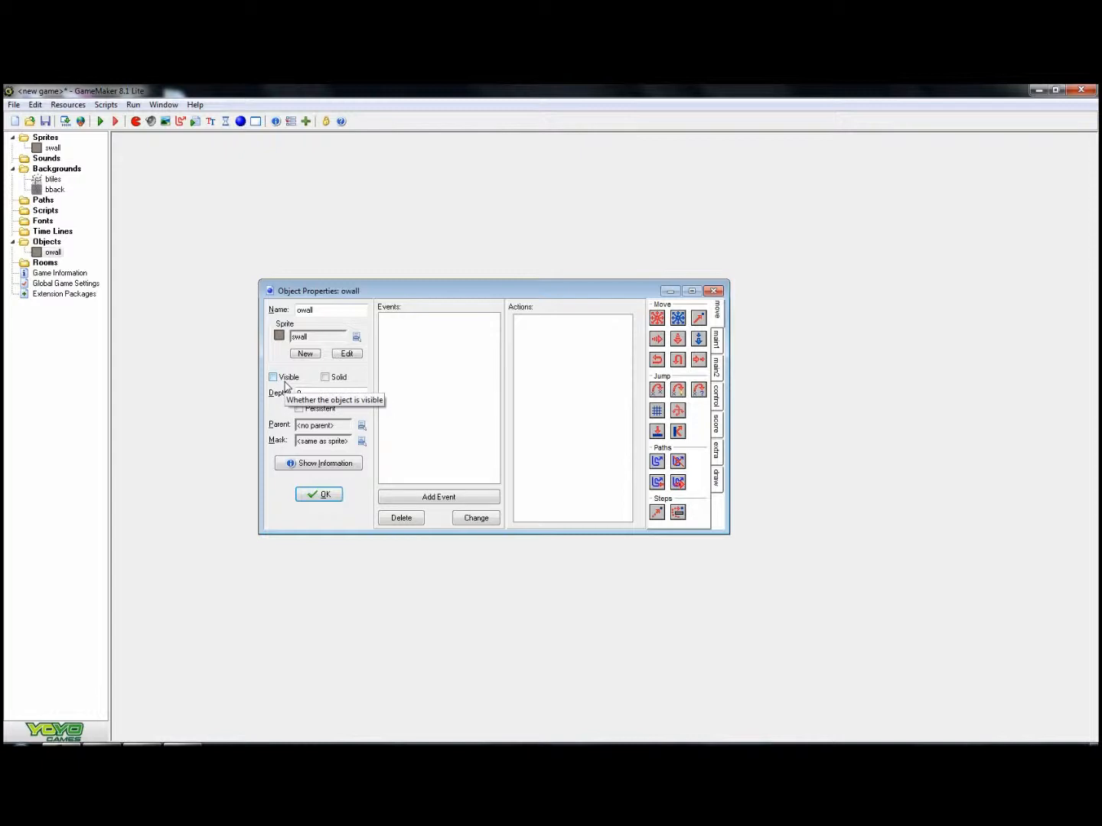
click(326, 380)
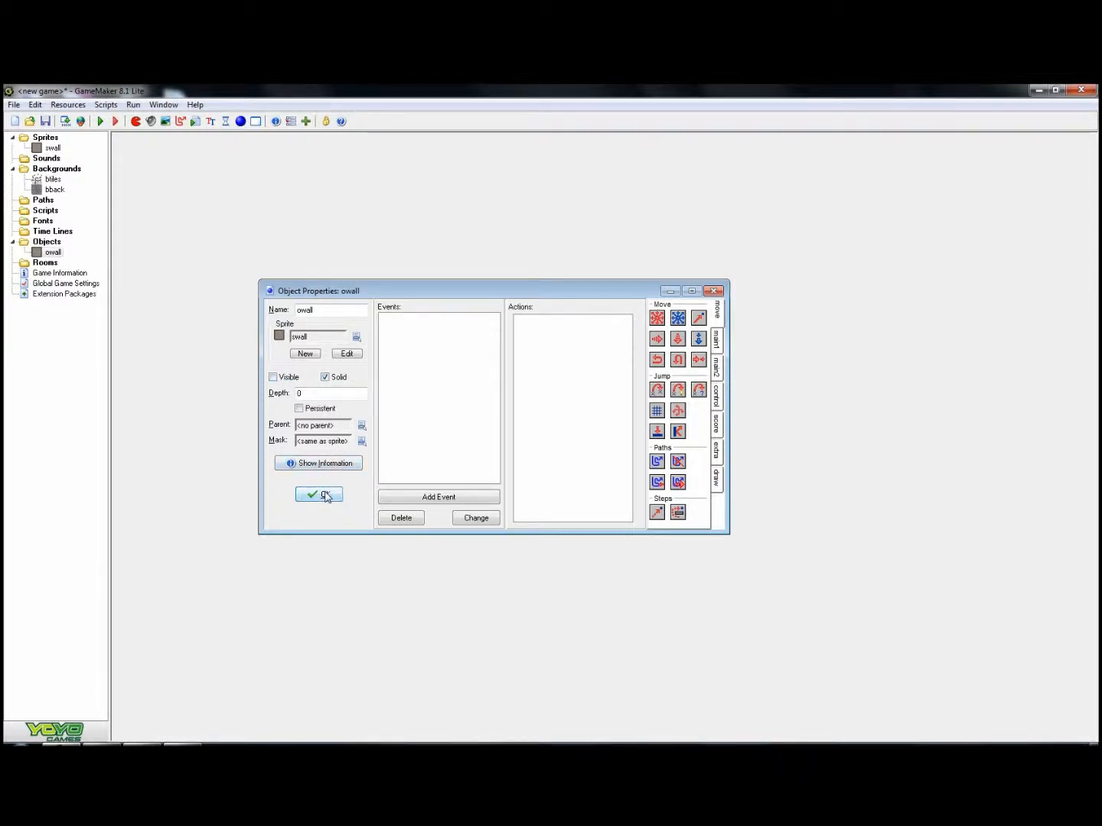
click(323, 492)
Create a new room and rename it Game Space in the resource tree
right_click(59, 263)
click(95, 271)
click(52, 273)
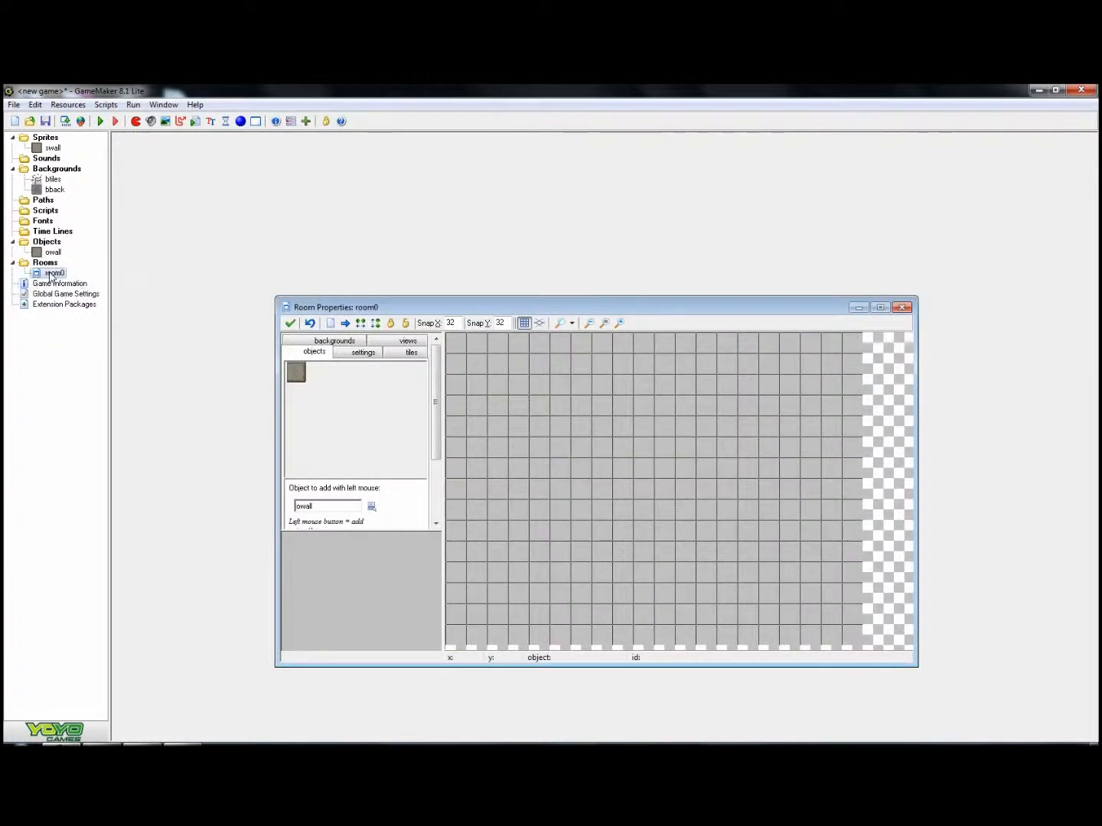
right_click(50, 273)
click(86, 371)
text(Game Spac)
Maximize the room editor, set bback as the room's Background 0 and turn off drawing of the background color
click(354, 342)
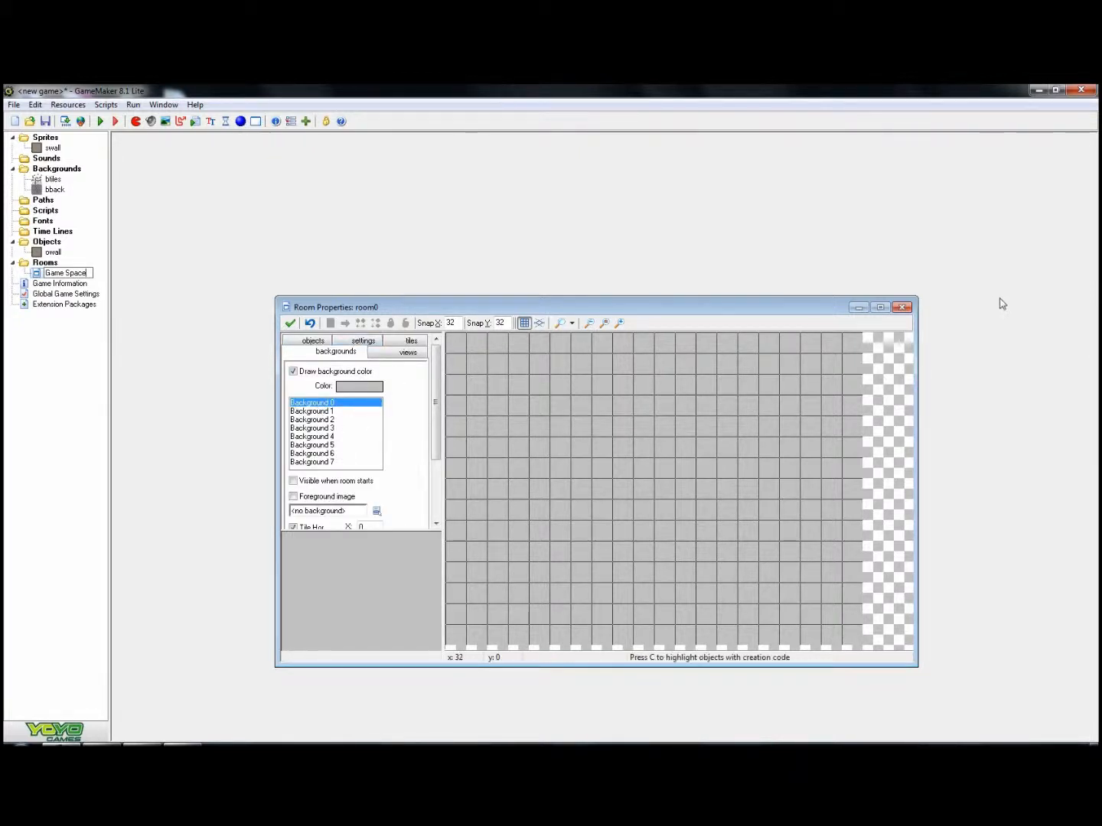
click(880, 307)
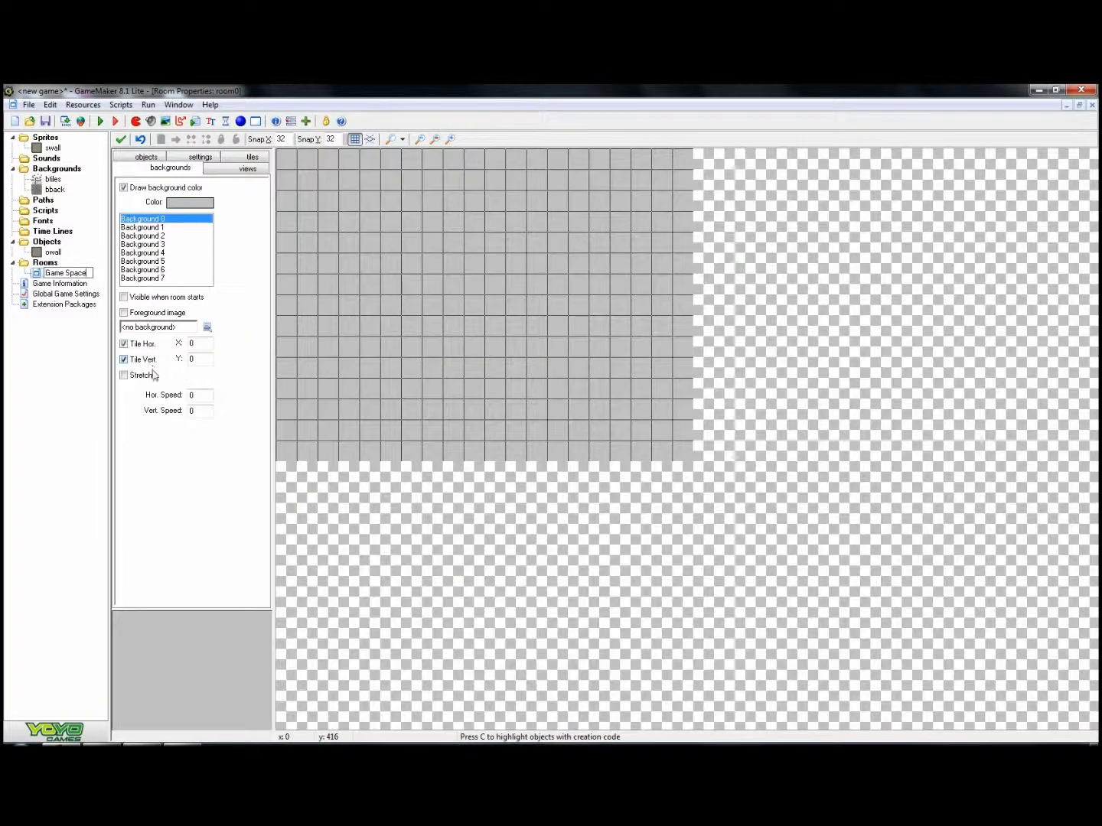
click(205, 327)
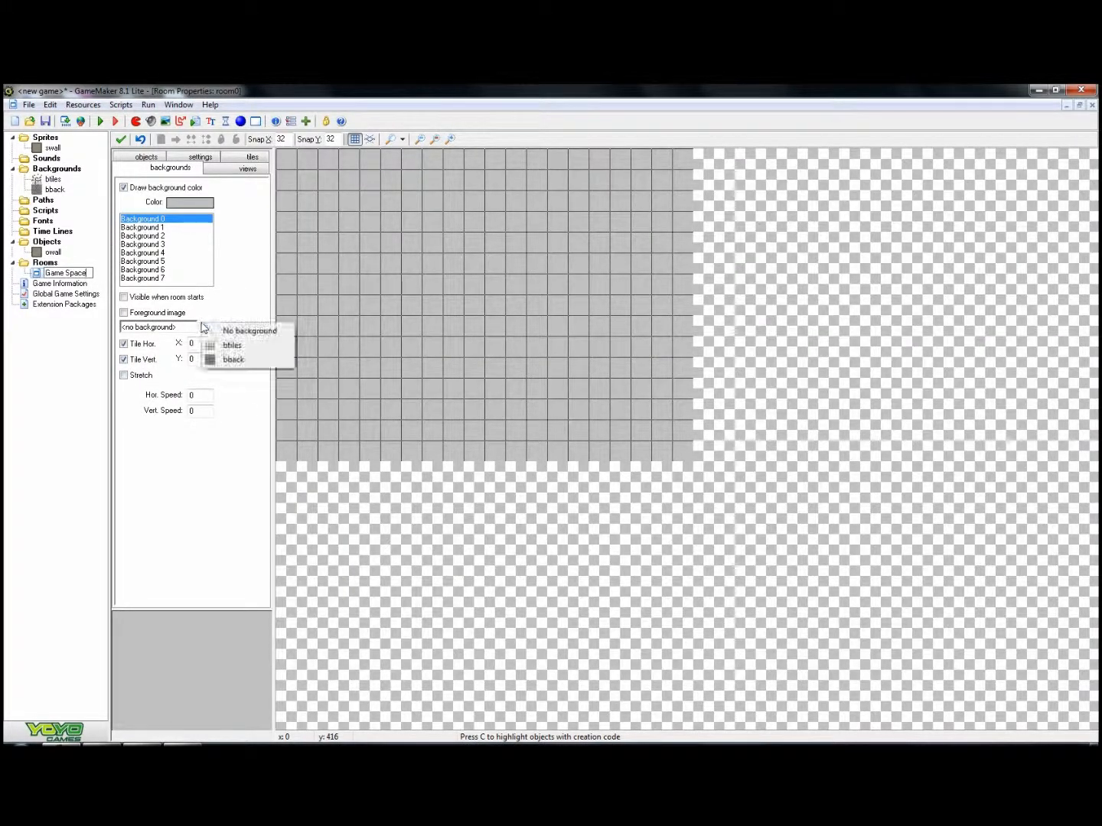
click(234, 361)
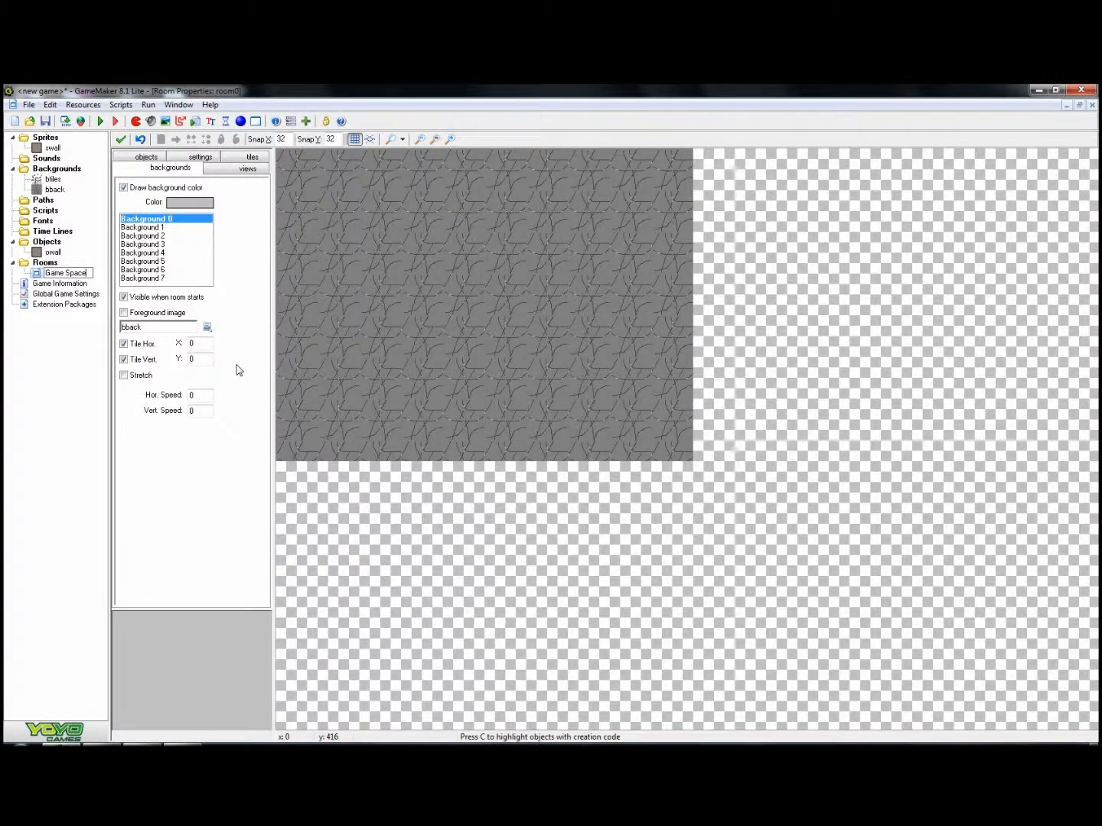
click(123, 191)
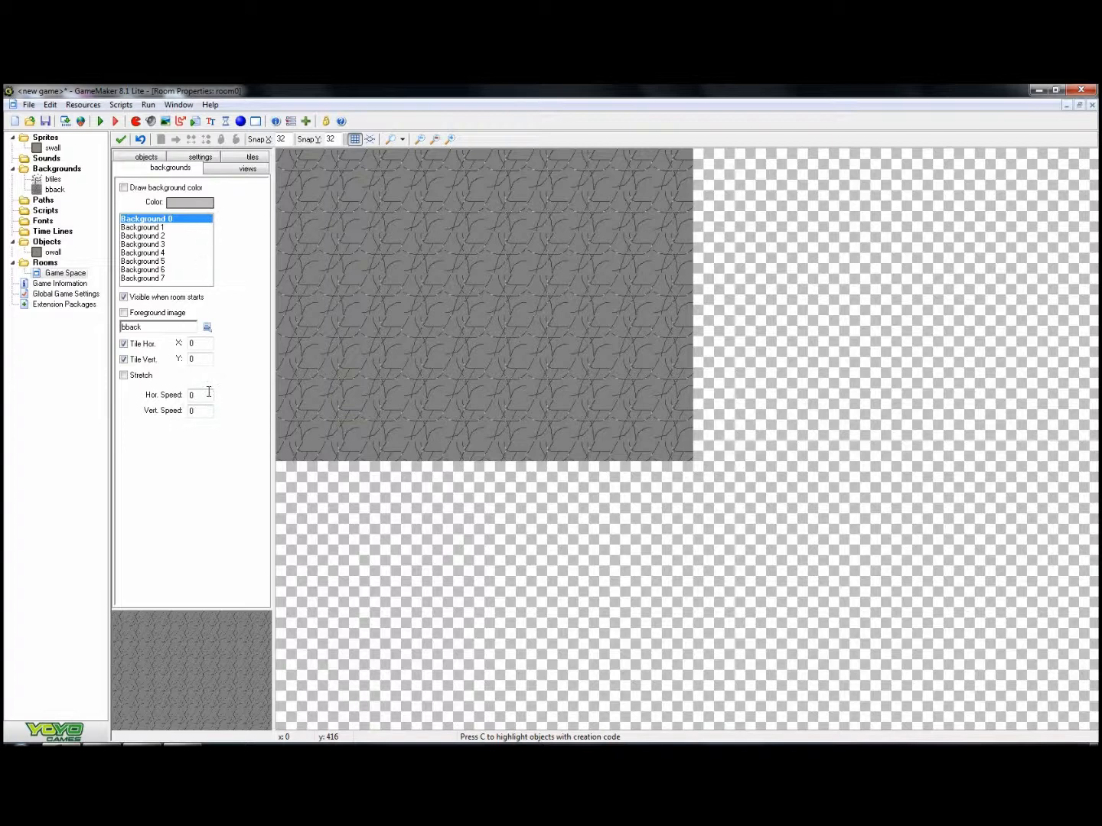
Choose btiles as the tile set for placing tiles in the room
click(241, 157)
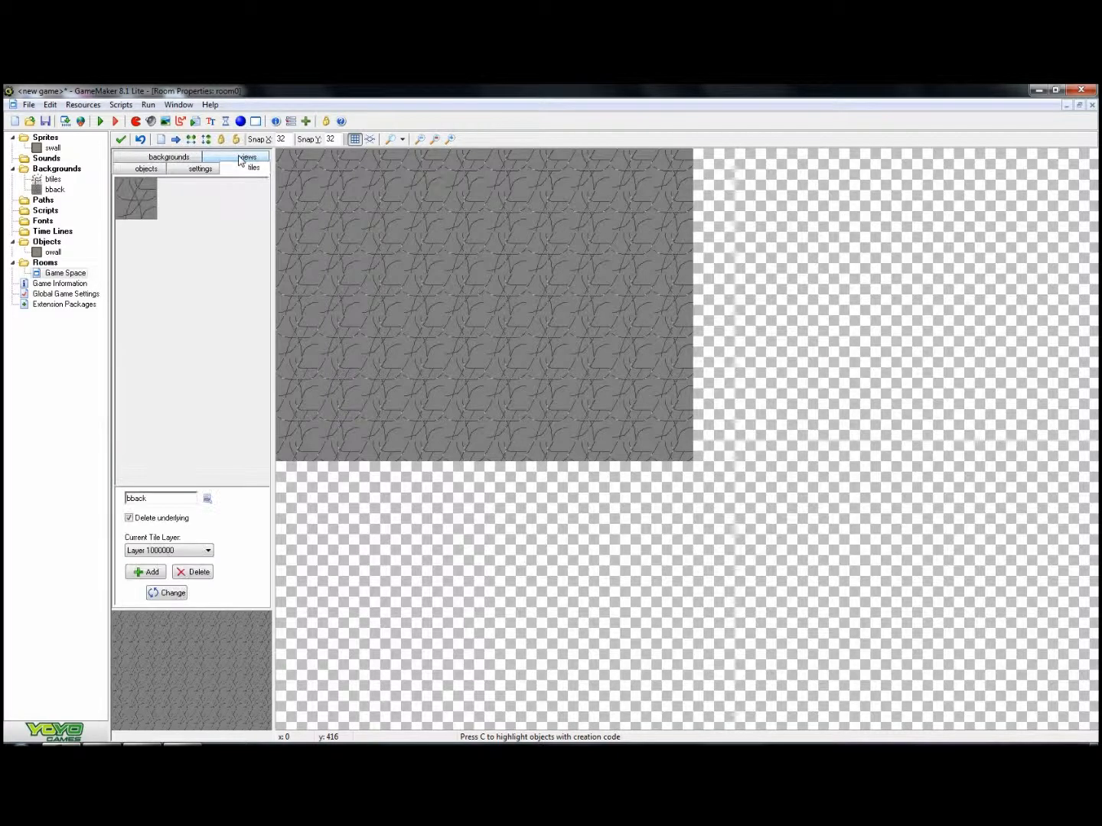
click(208, 498)
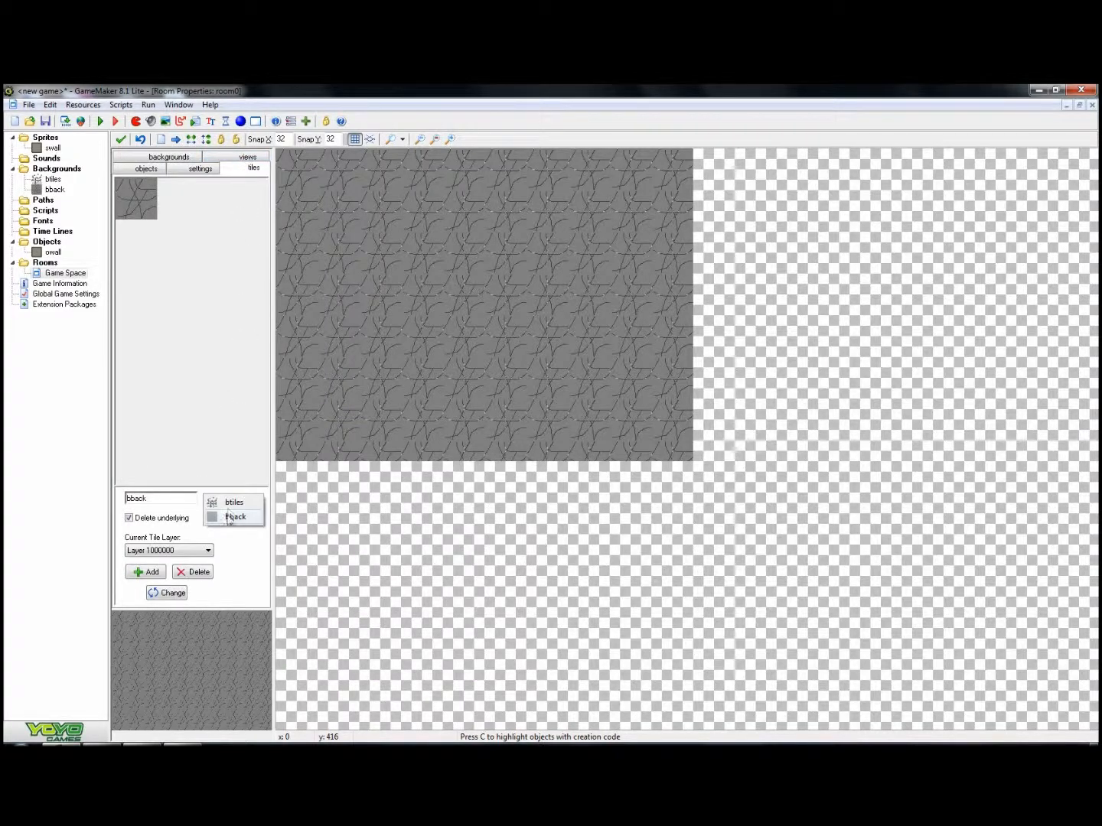
click(229, 505)
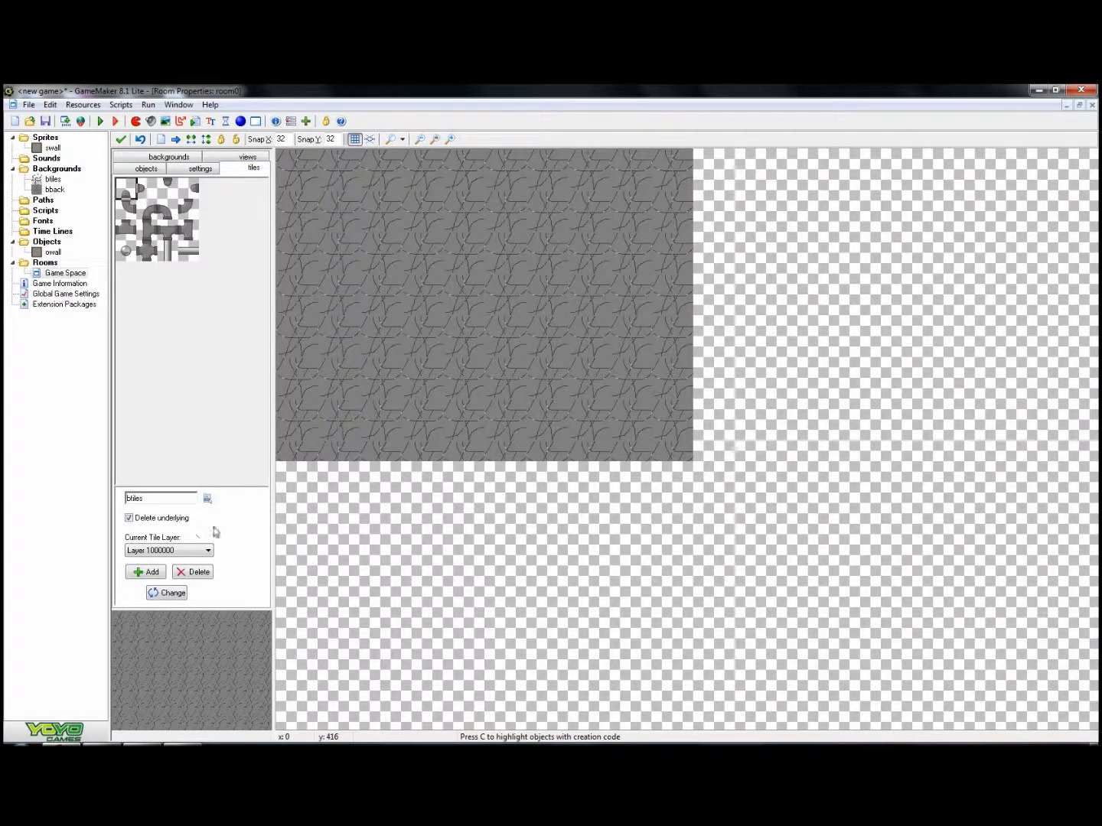
Place two pipe junction tiles near the middle of the room and connect them with two horizontal pipe tiles
click(151, 230)
click(131, 234)
click(182, 237)
click(147, 250)
click(431, 308)
click(188, 250)
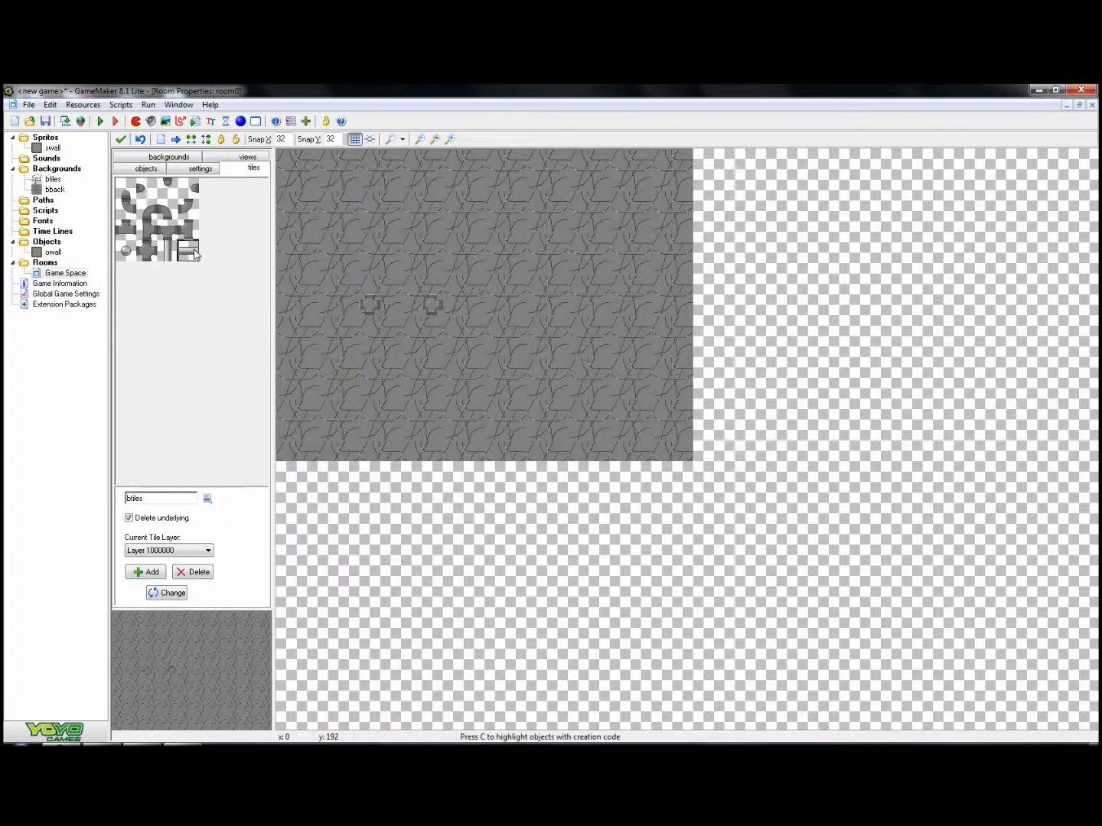
click(392, 305)
click(410, 305)
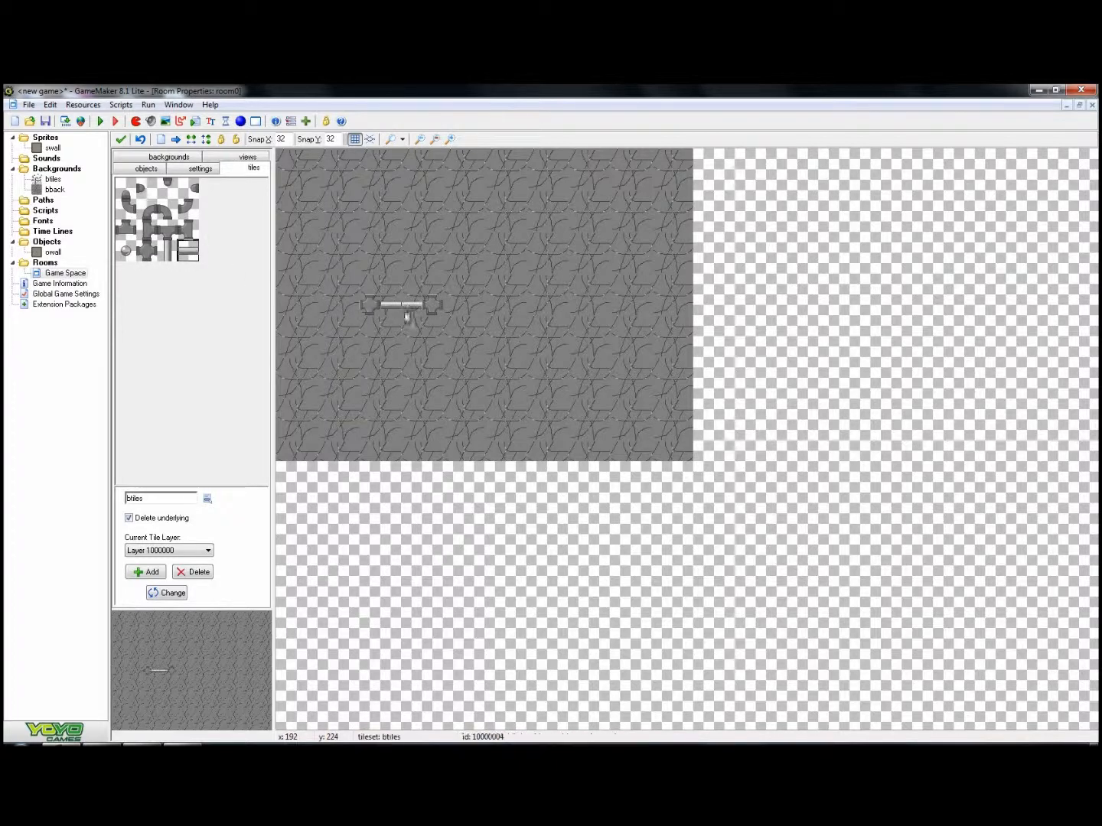
Add curved pipe tiles directly above the right and left pipe junctions
click(156, 216)
click(435, 288)
click(168, 209)
click(372, 286)
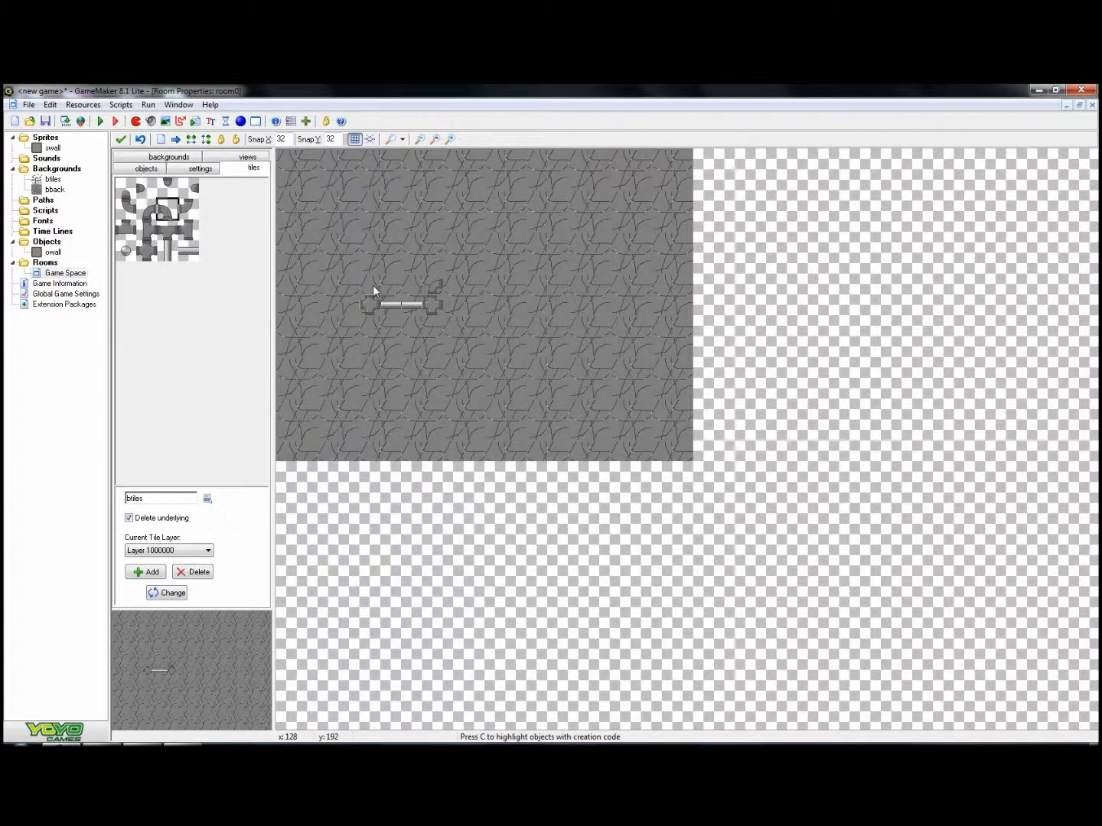
Add end pieces to the outer pipe openings and extend the right junction downward with a T-piece and a curved tile
click(188, 188)
click(353, 304)
click(146, 188)
click(190, 234)
click(439, 323)
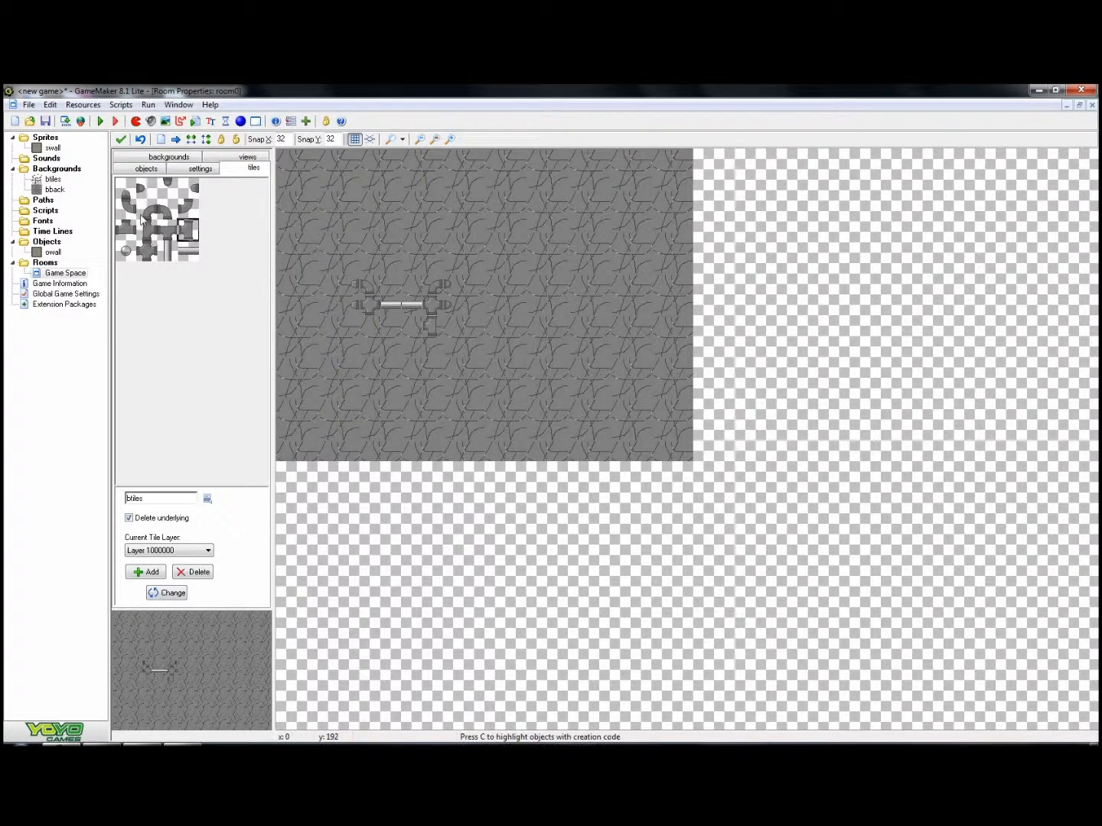
click(187, 208)
Add a tile layer at depth 1000000 to the room
click(150, 574)
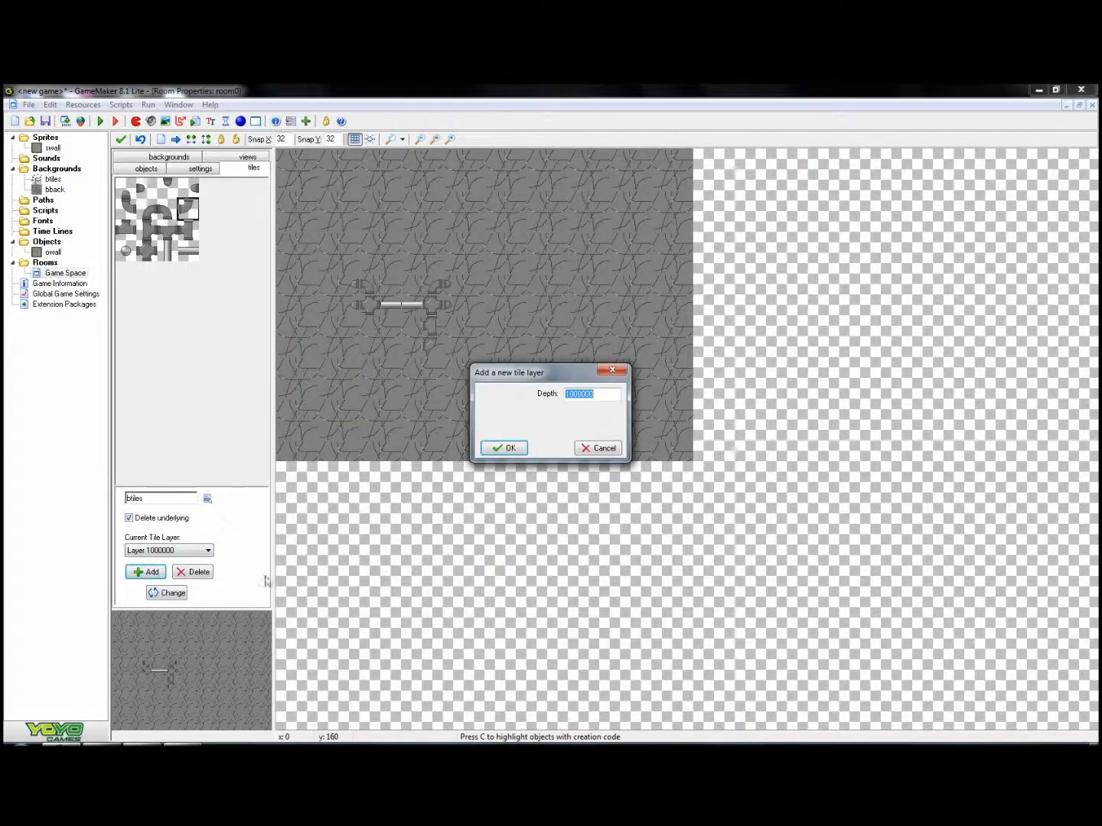
click(509, 450)
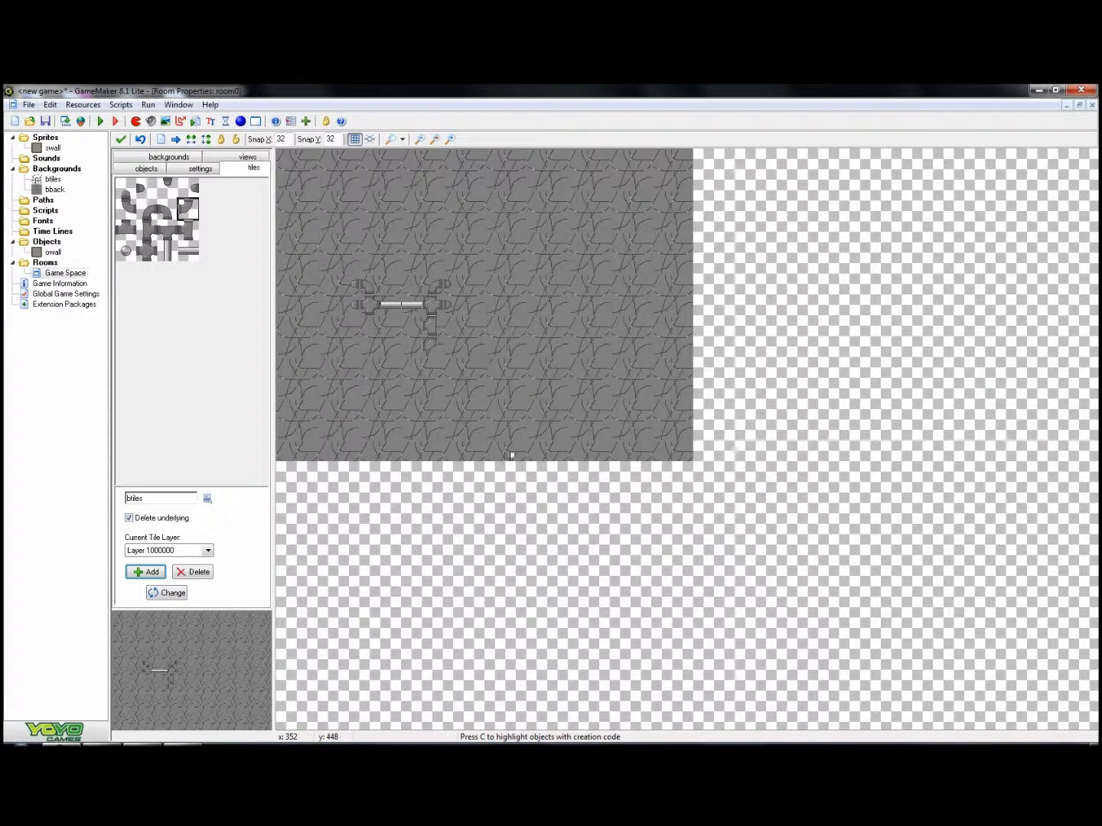
Place owall objects over the four middle pipe tiles and in pairs over the raised pipes at both ends, and save the room
click(148, 169)
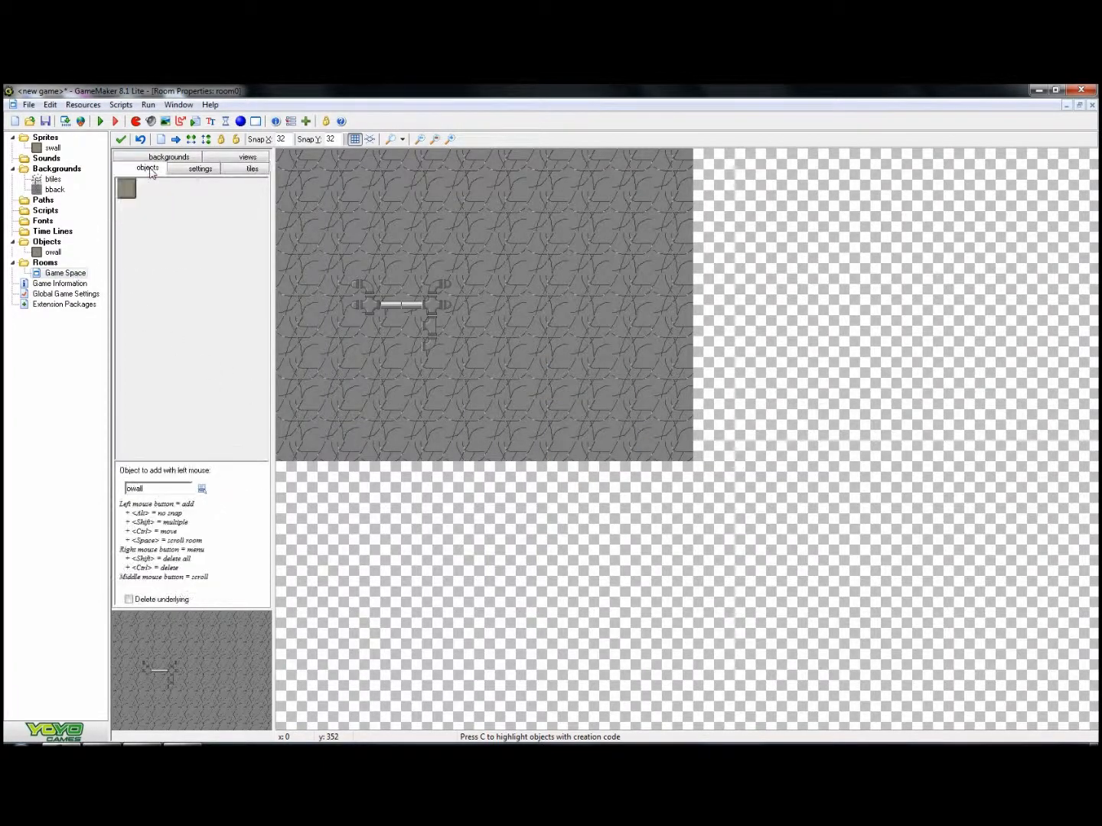
click(371, 301)
click(389, 303)
click(417, 306)
click(439, 304)
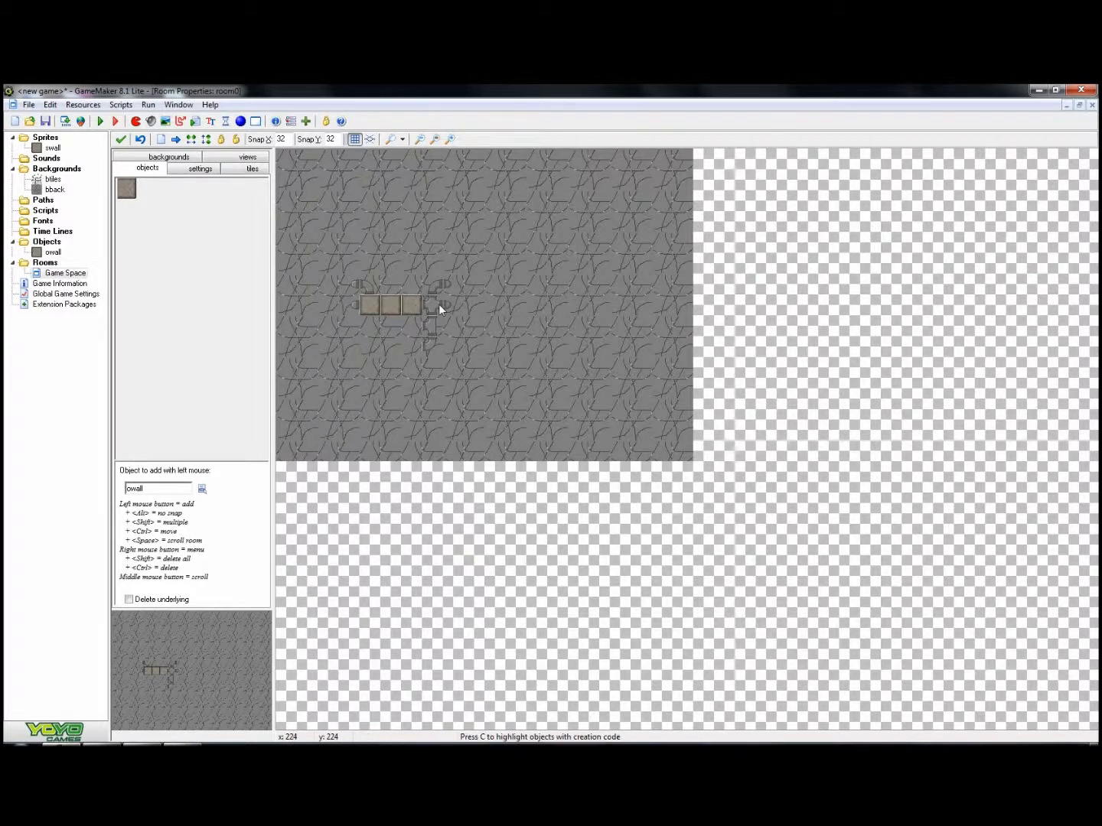
click(434, 285)
click(453, 285)
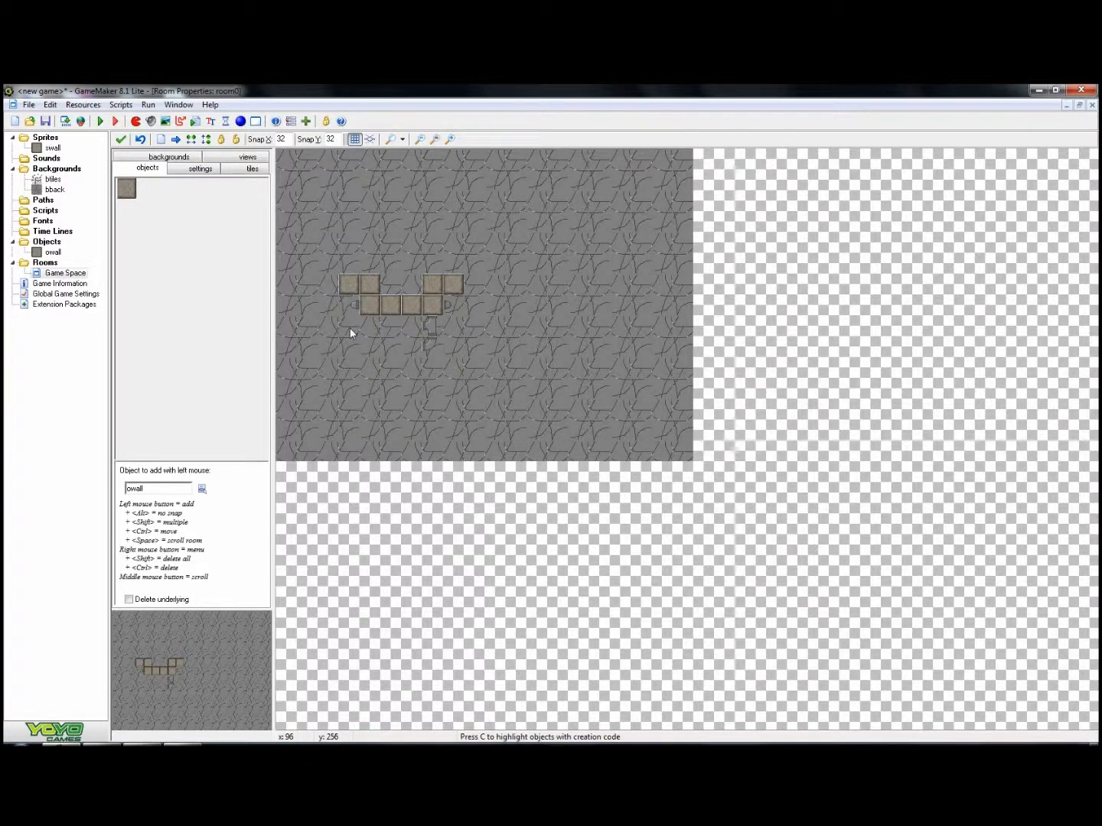
click(120, 140)
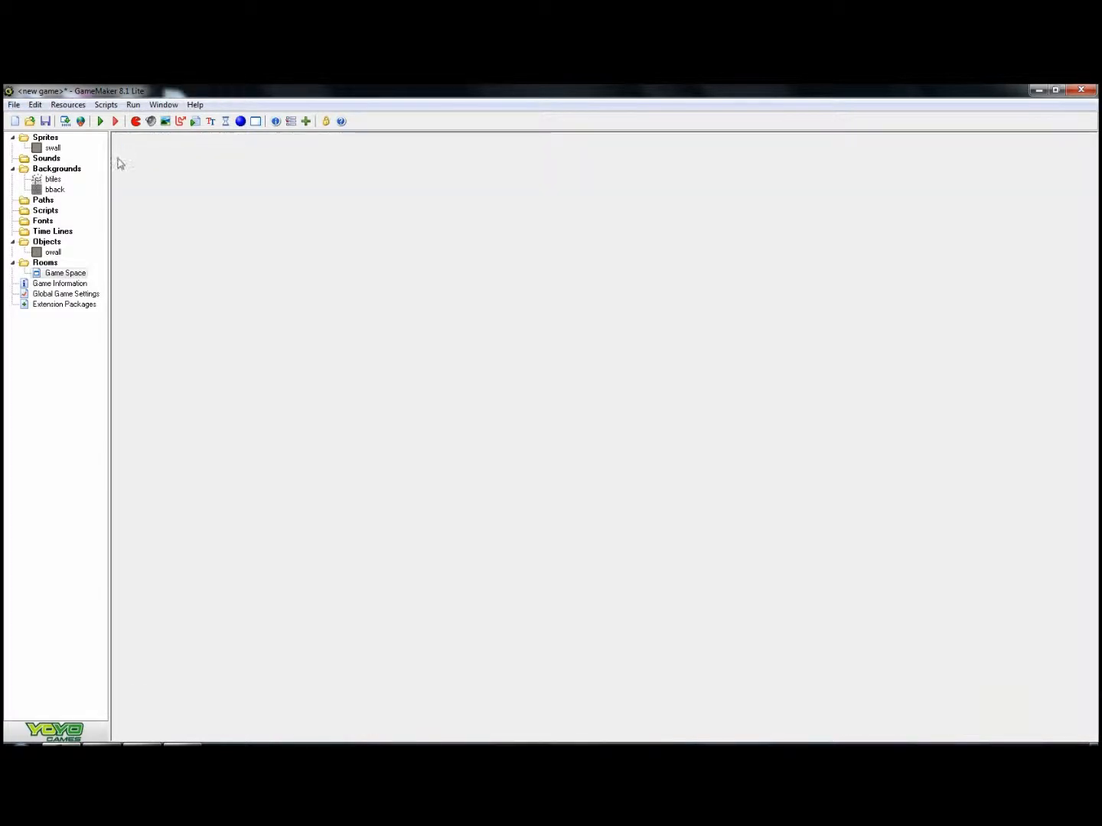
Create a new object and name it oplayer
right_click(47, 139)
click(219, 218)
right_click(43, 242)
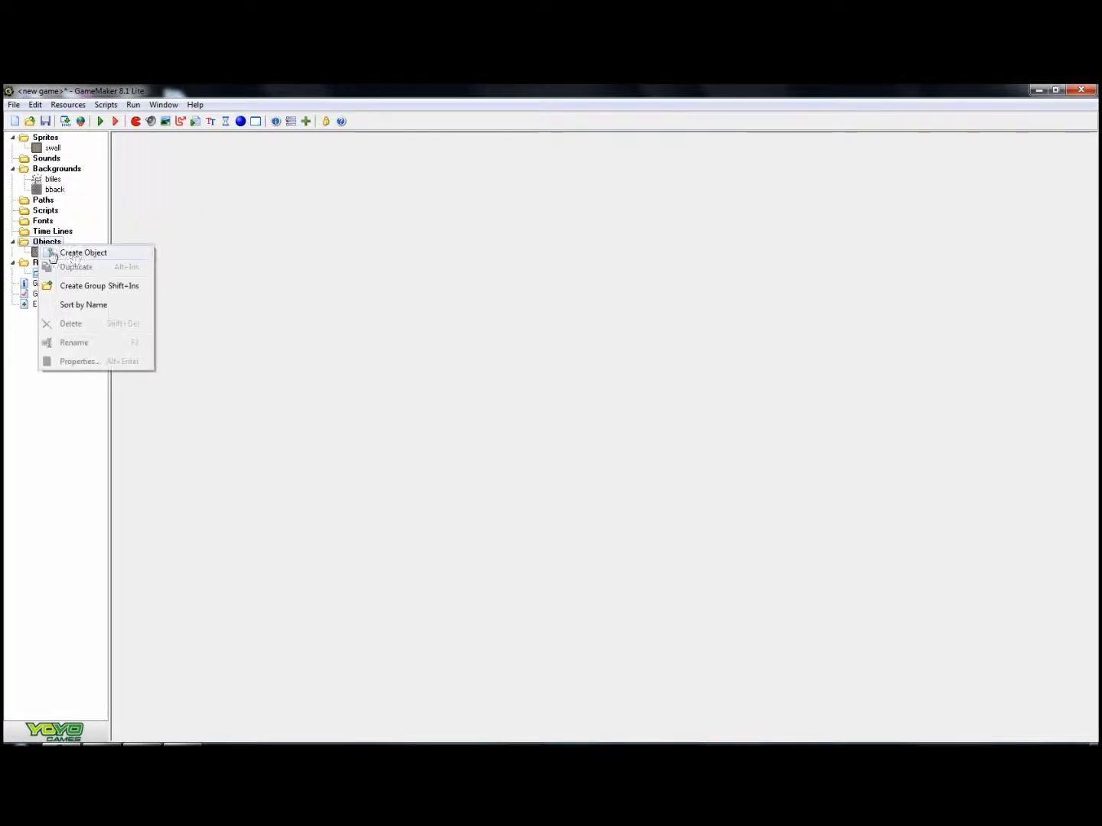
click(74, 255)
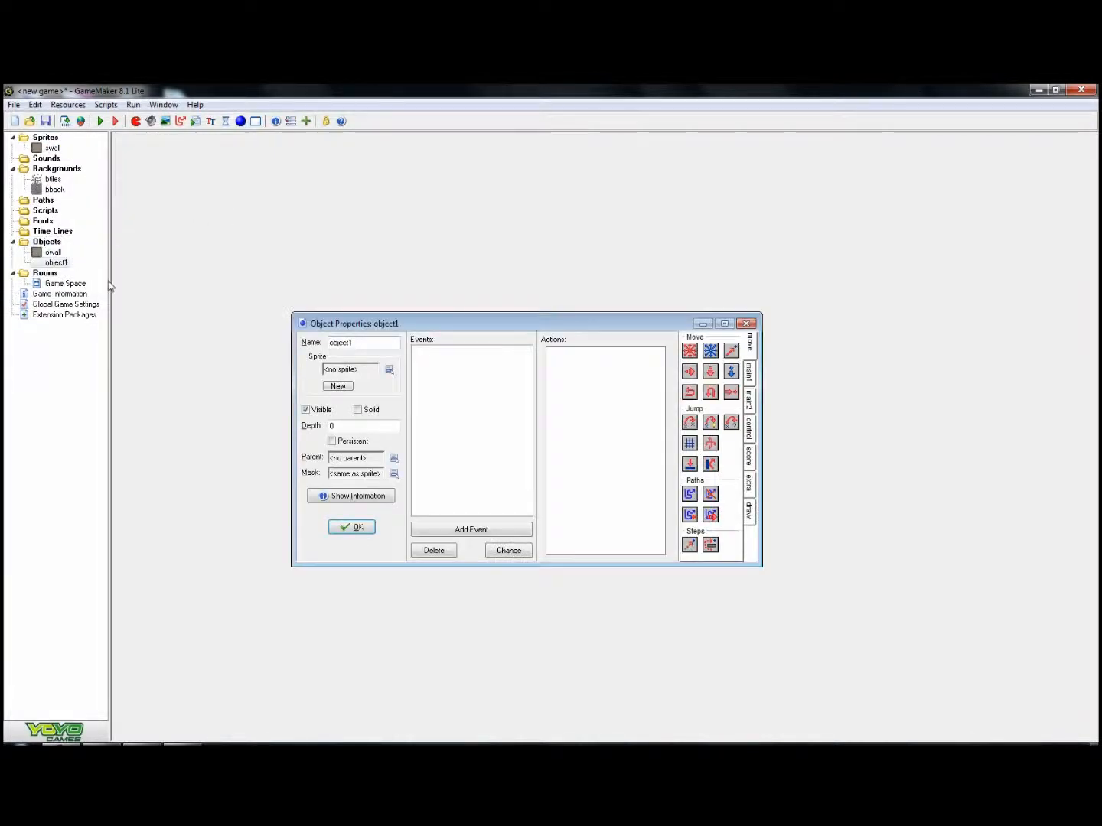
click(383, 352)
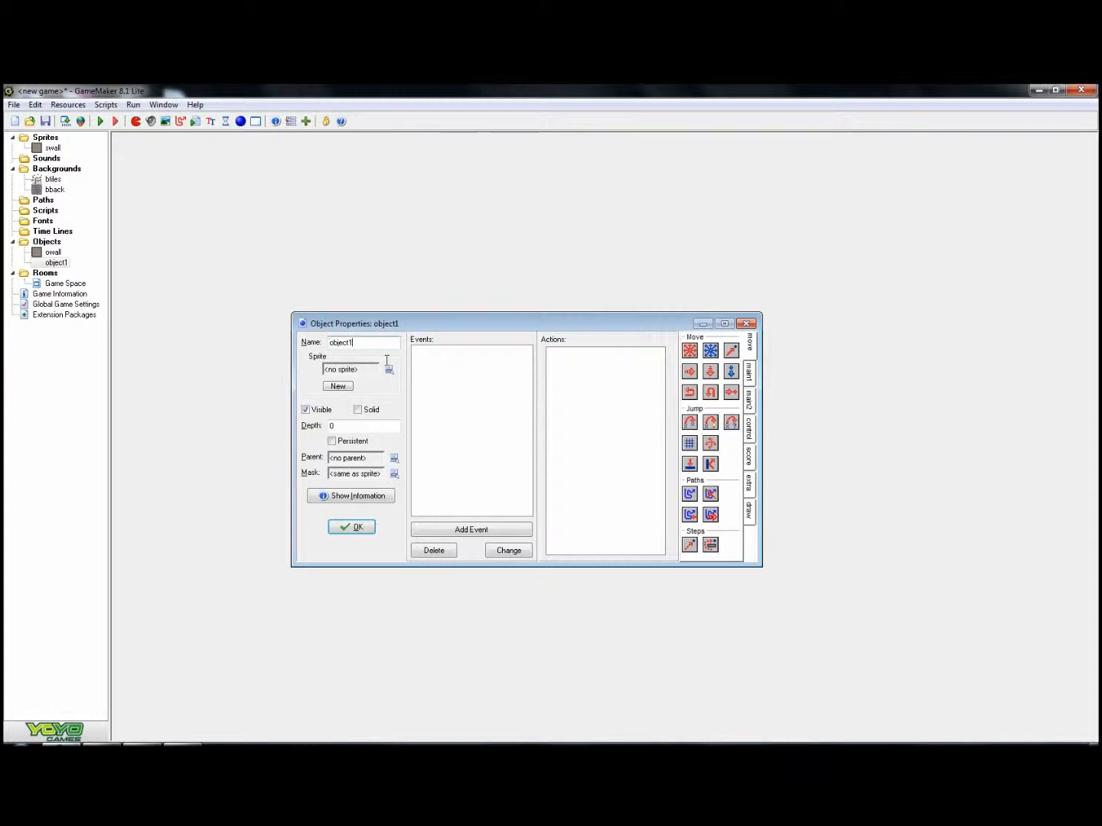
key(BackSpace)
key(BackSpace)
key(BackSpace)
key(BackSpace)
text(player)
Add a collision event with owall to oplayer and assign it the swall sprite
click(481, 528)
click(509, 438)
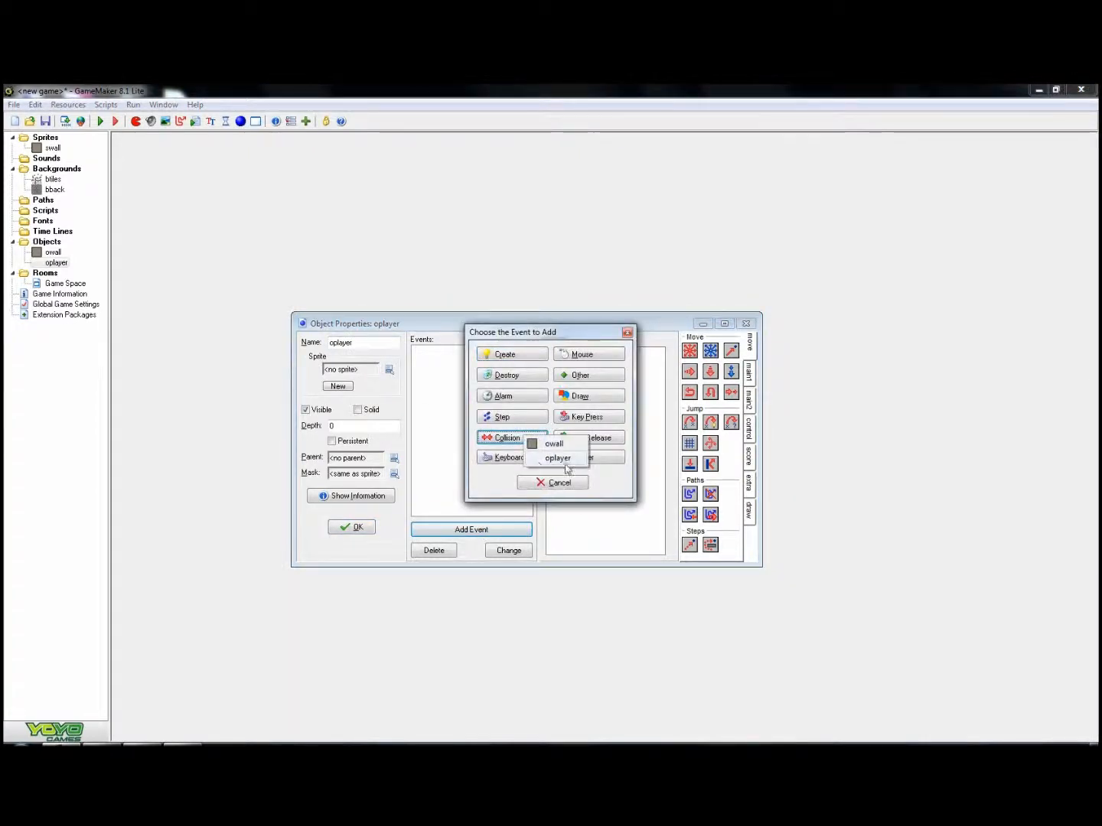
click(557, 445)
click(388, 370)
click(417, 392)
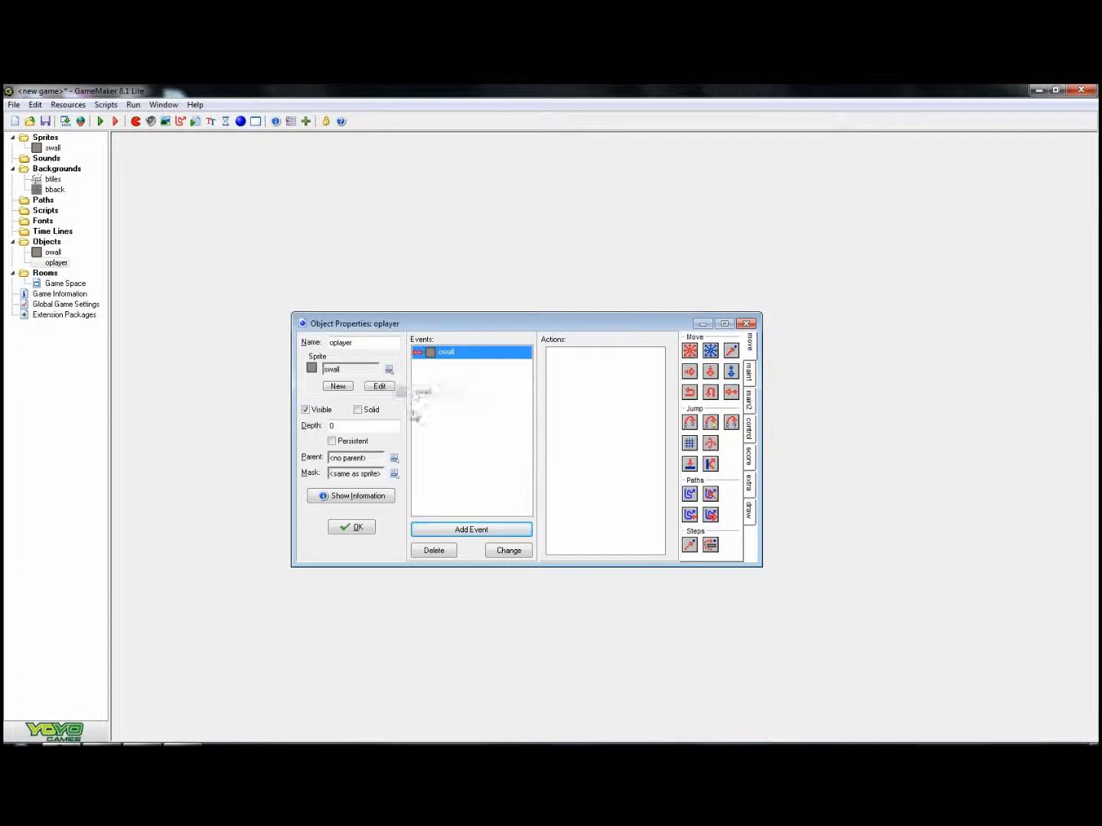
Add a Bounce action to the owall collision event, applied to Self, not precisely, against solid objects
click(502, 533)
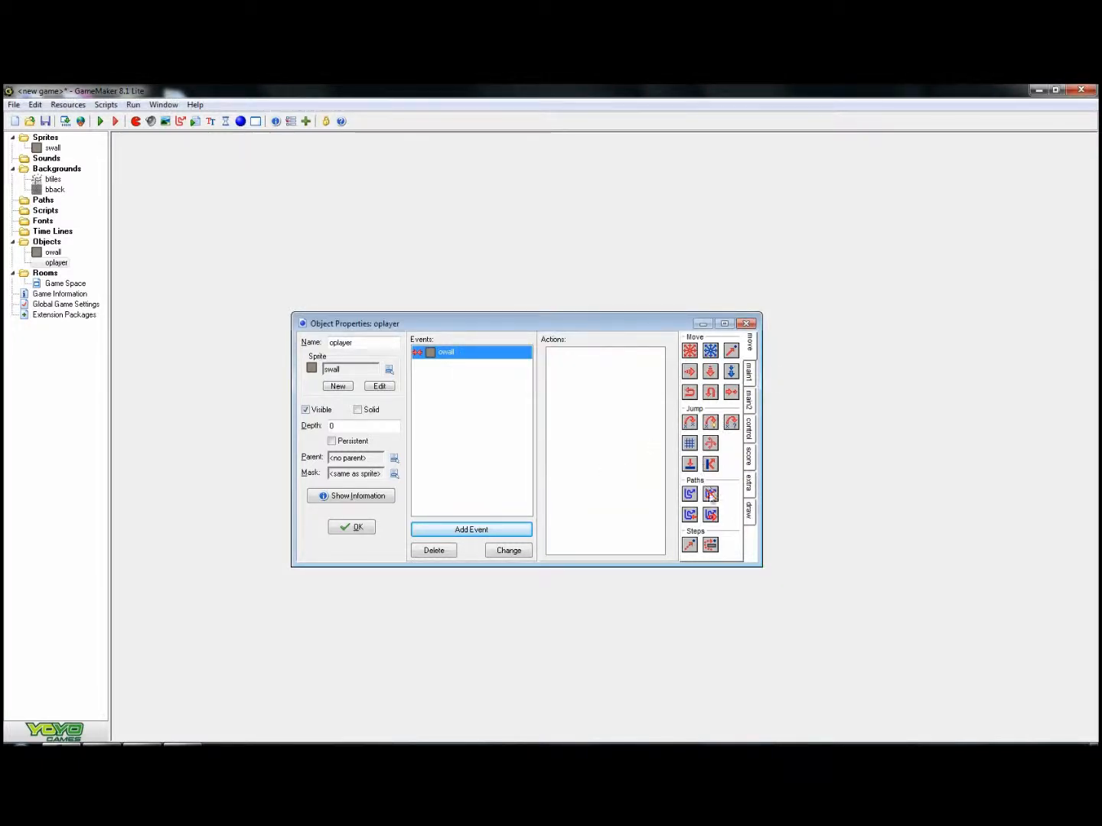
drag(712, 470, 623, 440)
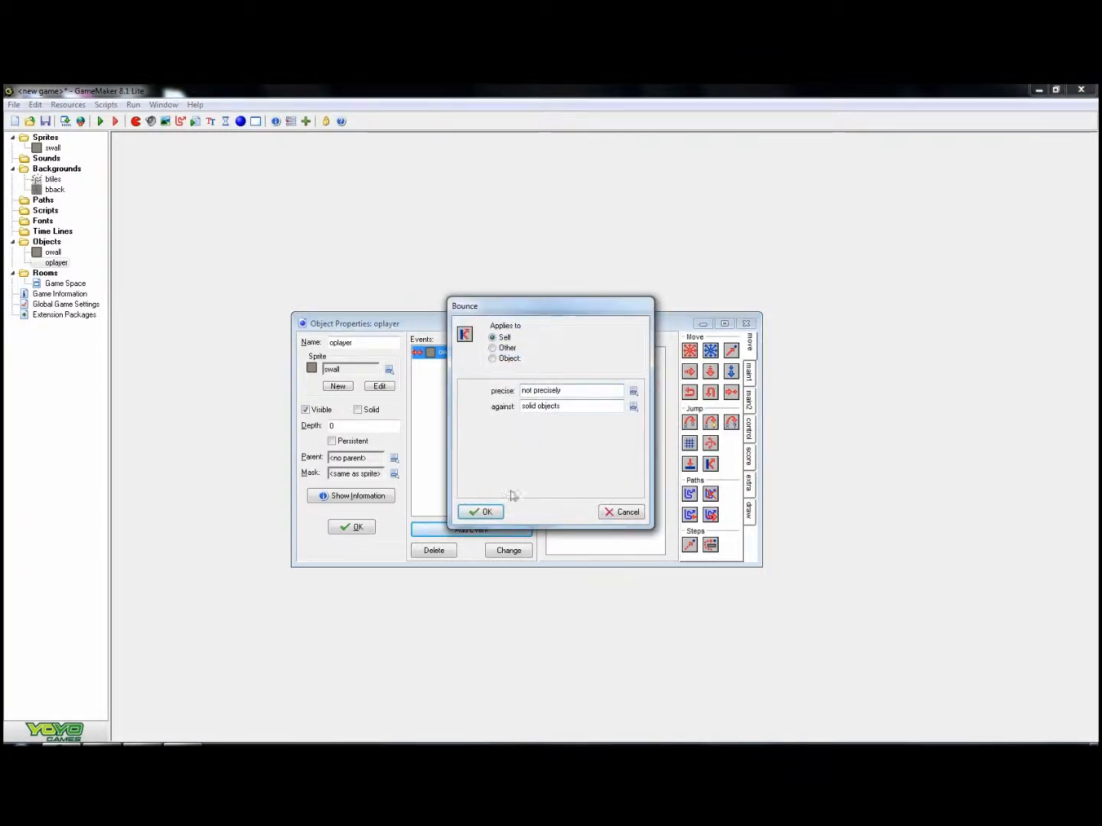
click(498, 511)
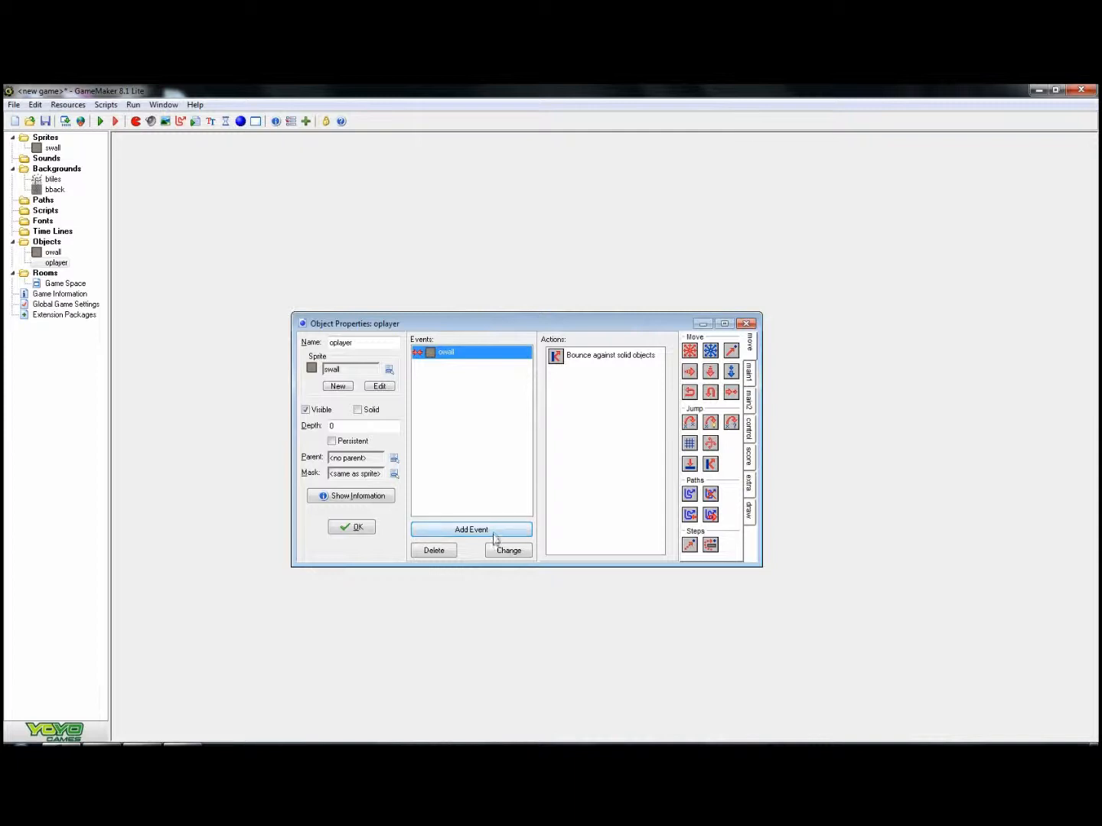
Give oplayer a Down key press event with a downward Move Fixed action applied to Self, and save the object
click(494, 531)
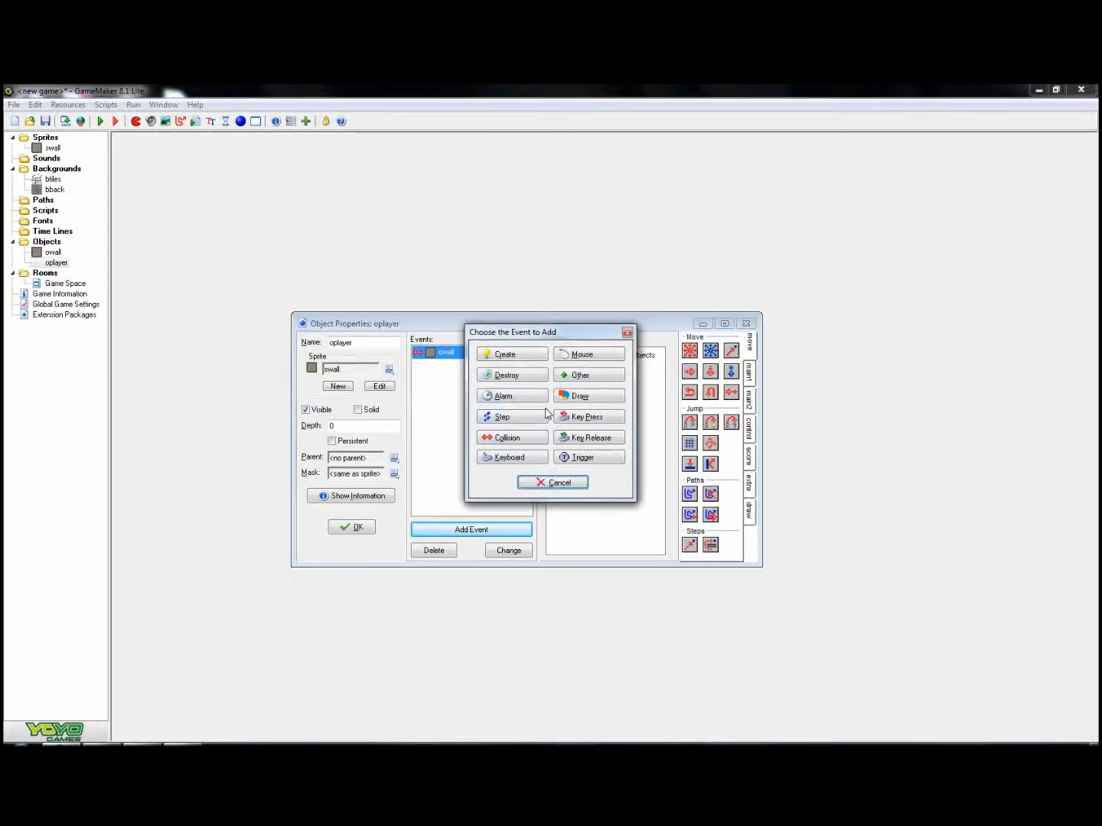
click(581, 426)
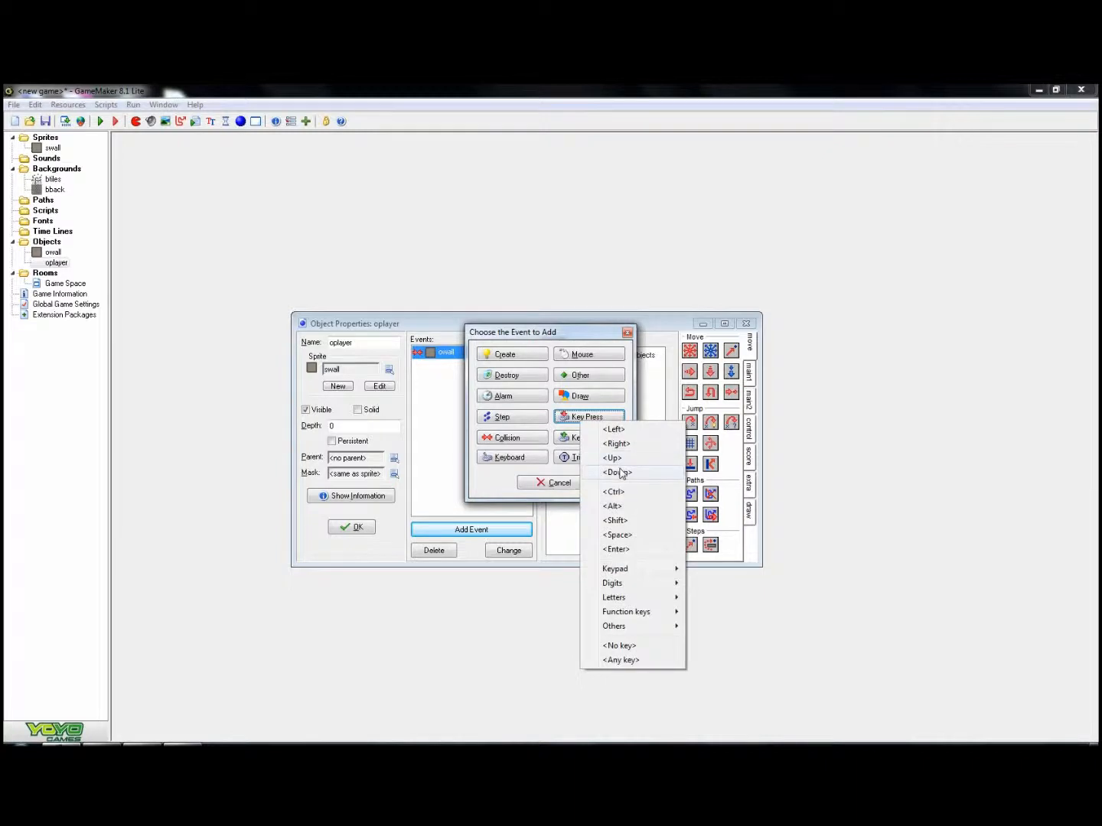
click(624, 472)
drag(689, 350, 632, 389)
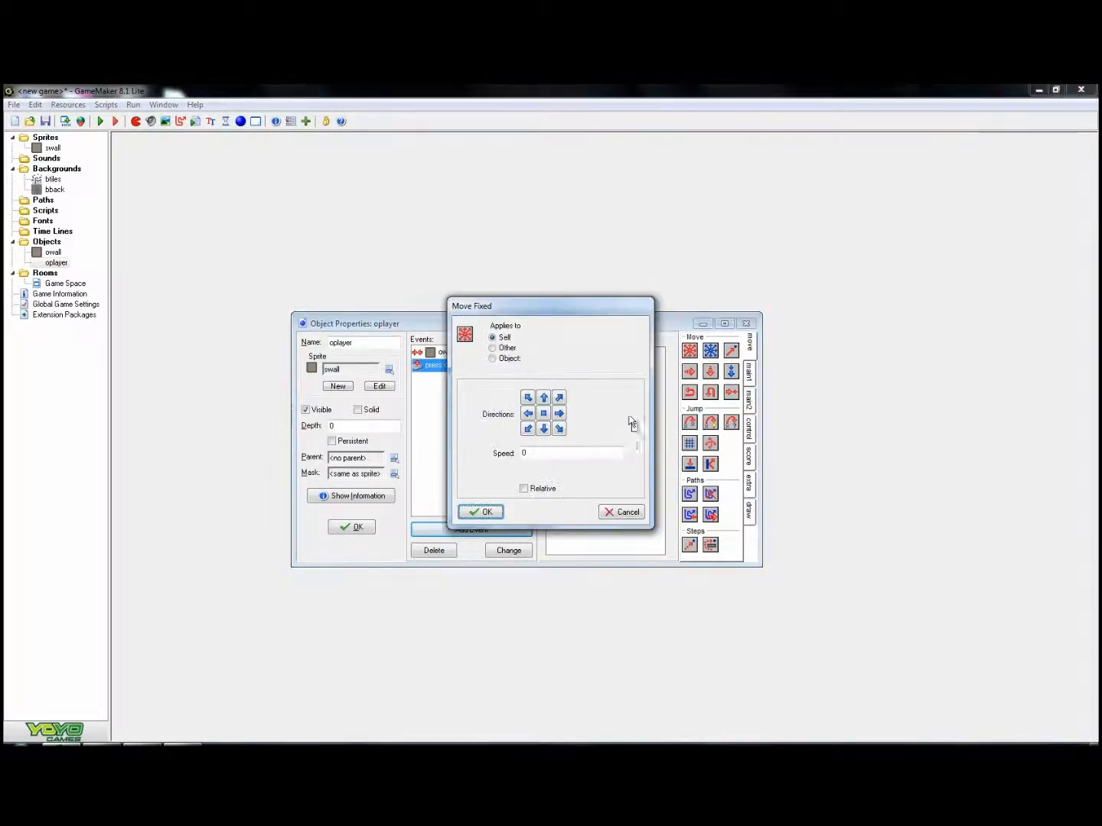
click(543, 428)
click(551, 452)
click(485, 514)
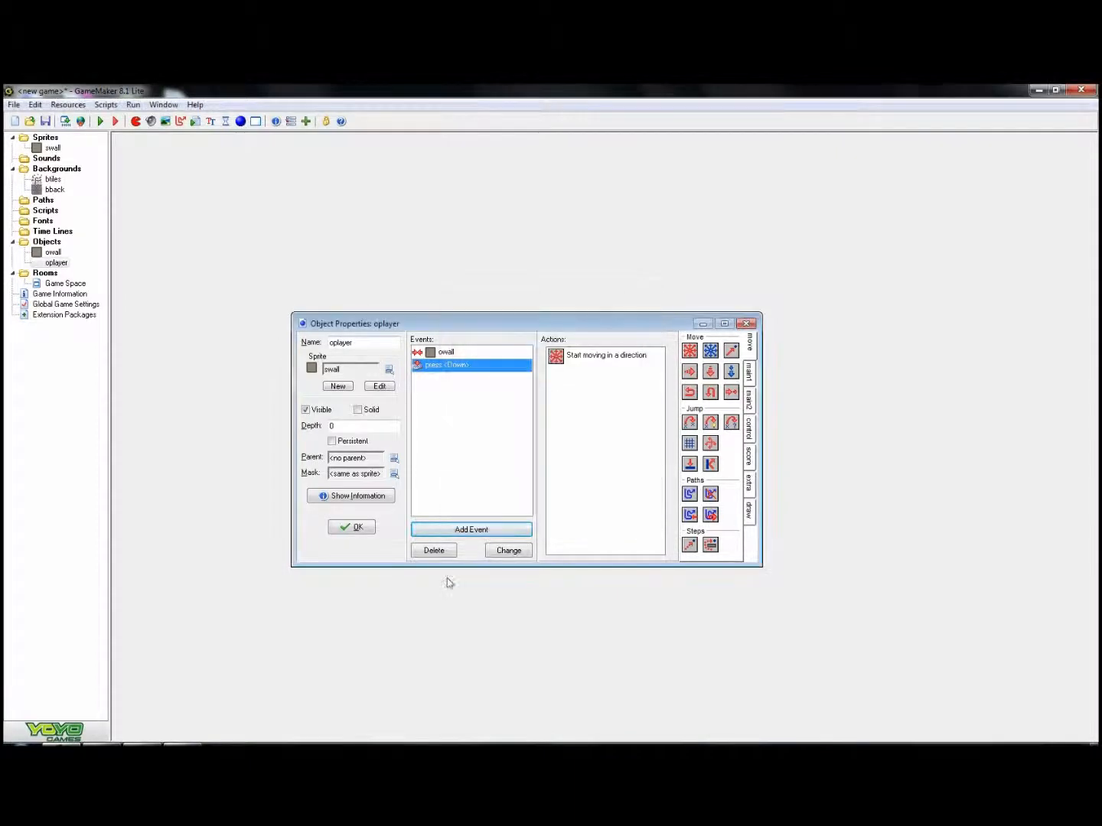
click(363, 530)
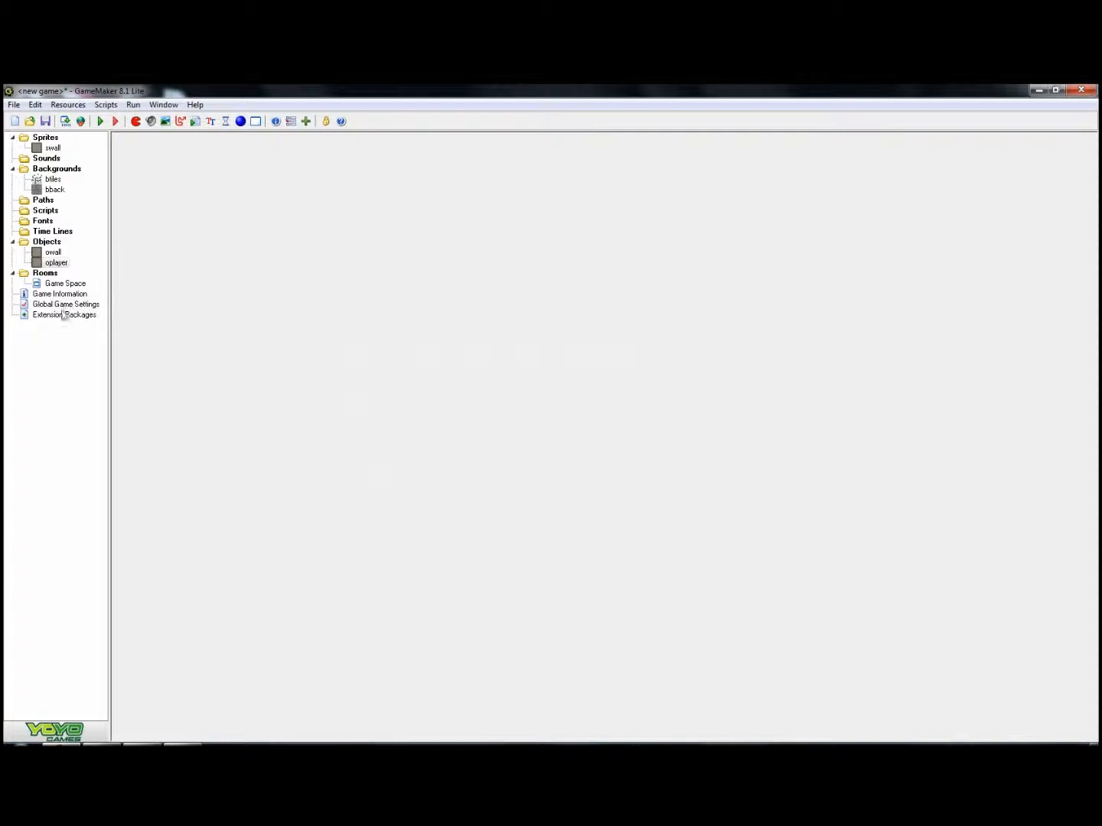
Place one oplayer object in the Game Space room above the lower row of wall blocks, and save the room
double_click(42, 284)
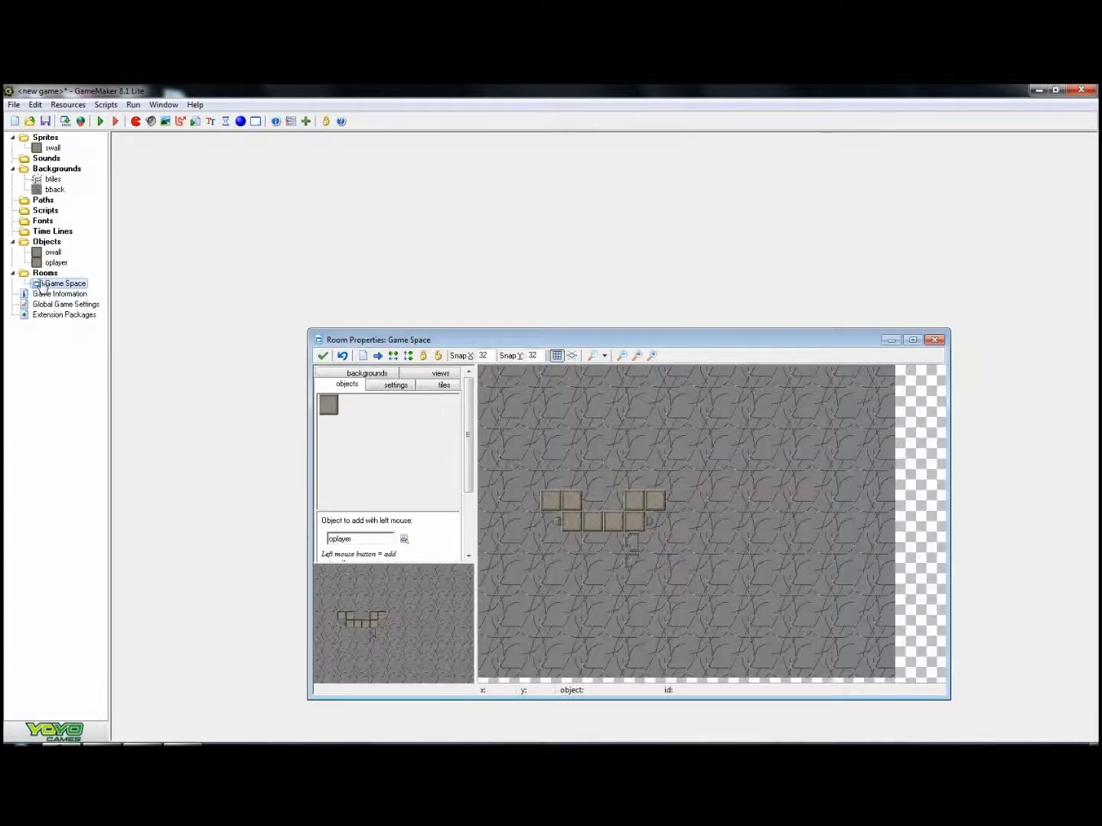
click(601, 455)
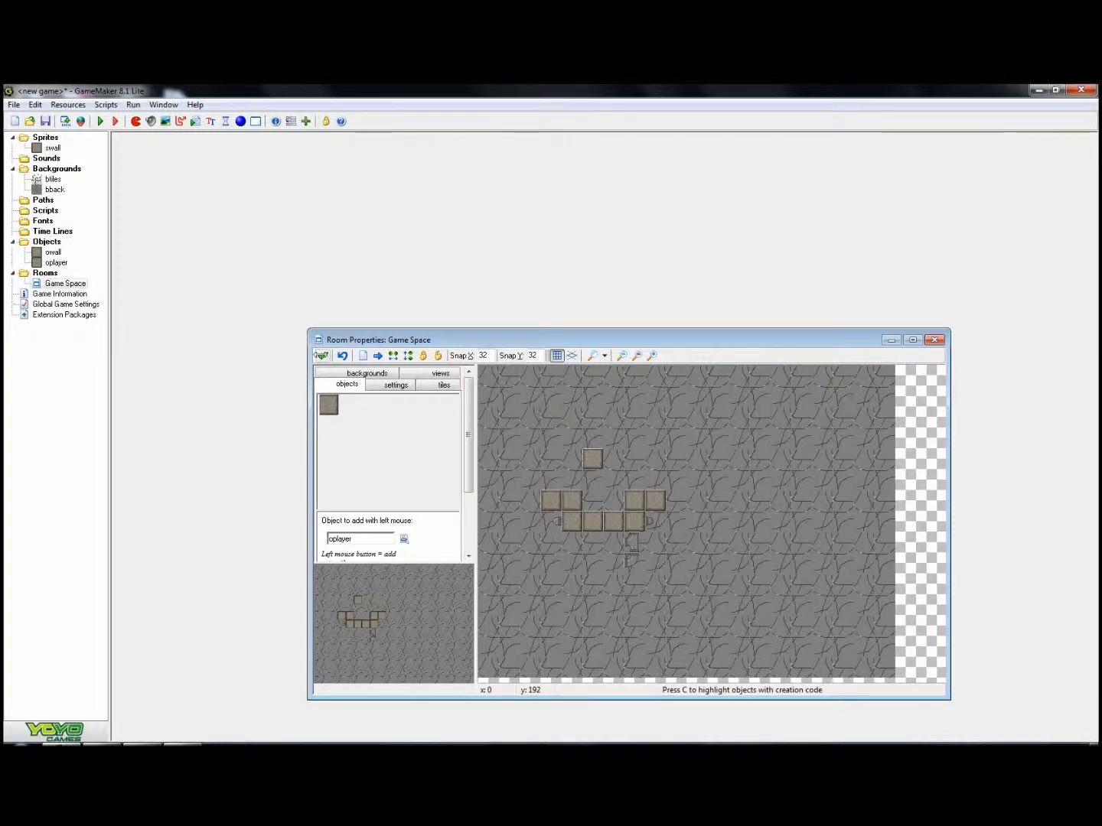
click(320, 355)
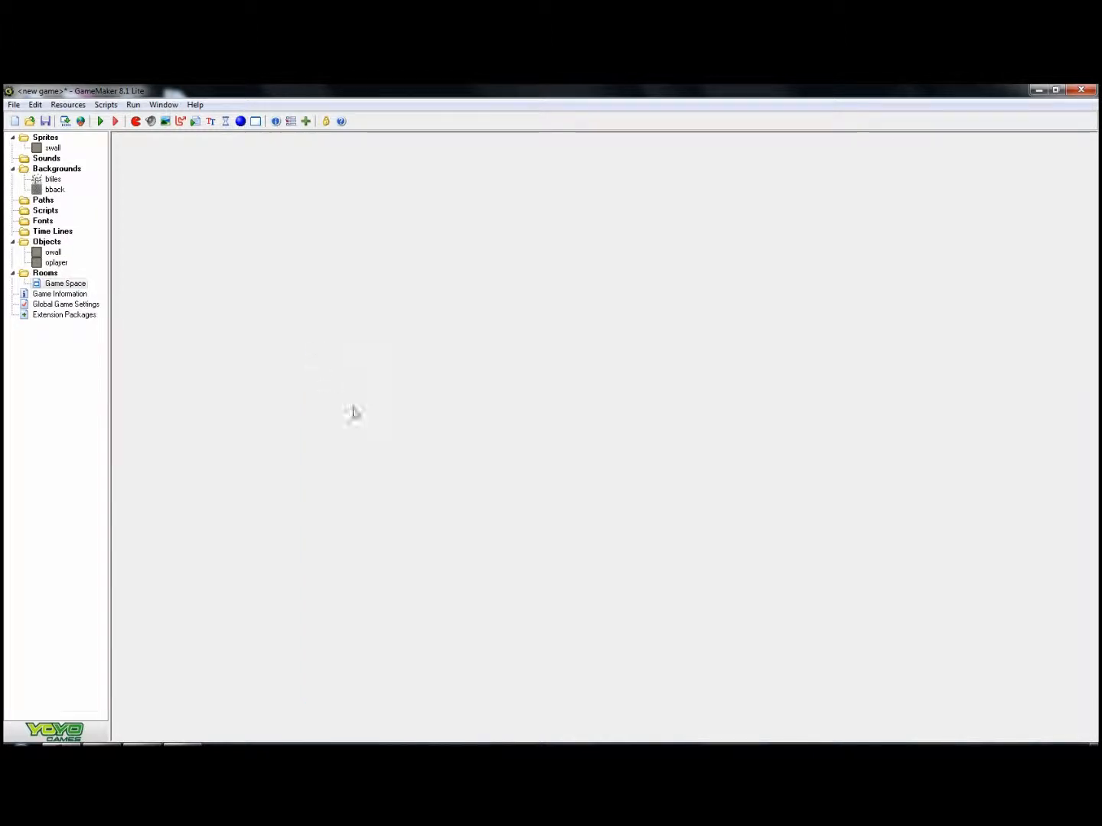
Run the game to test the player against the walls, and close it
click(99, 122)
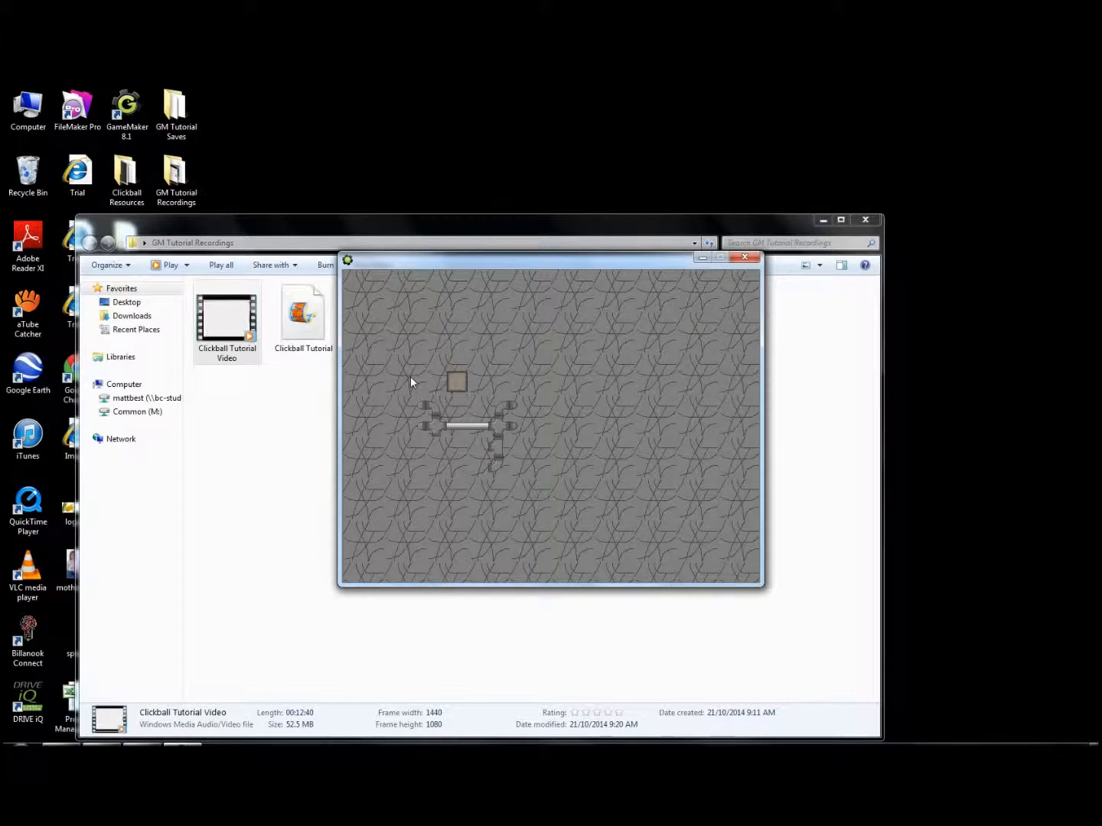
key(Escape)
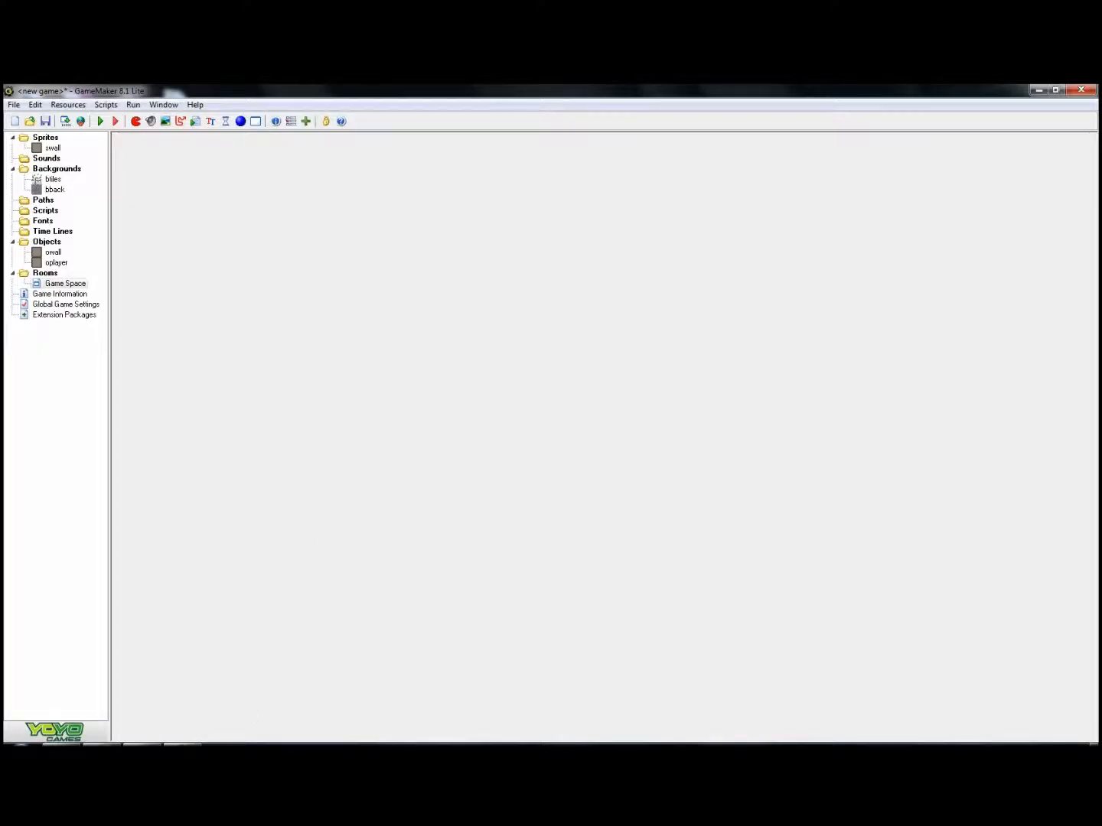
click(62, 745)
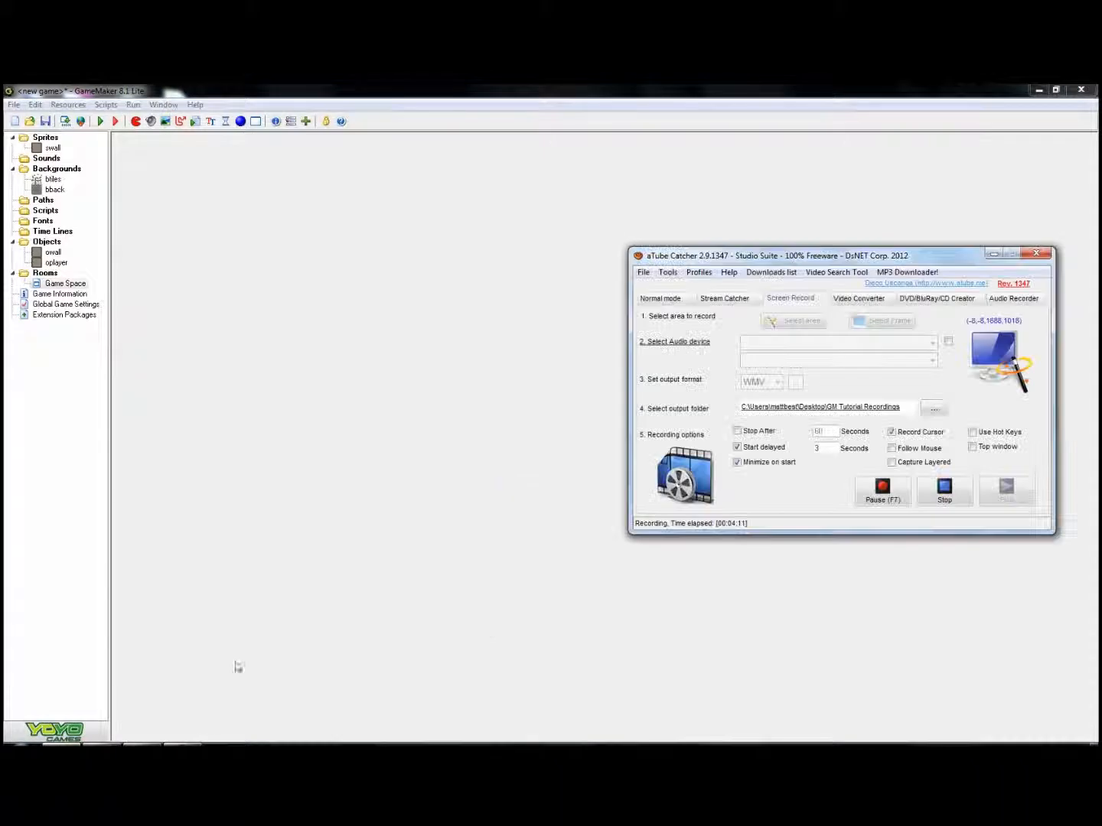